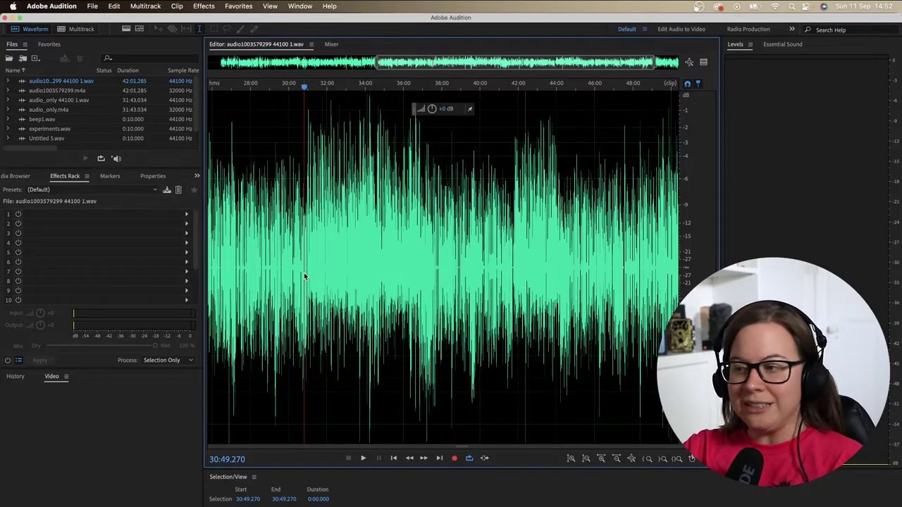
Listen to the raw interview from around 30:00, starting and stopping playback several times
left_click(325, 274)
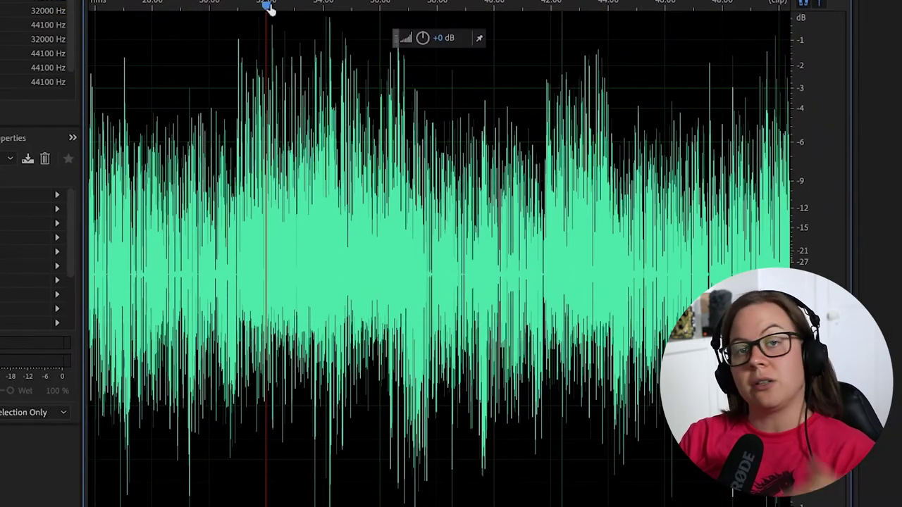
left_click(160, 88)
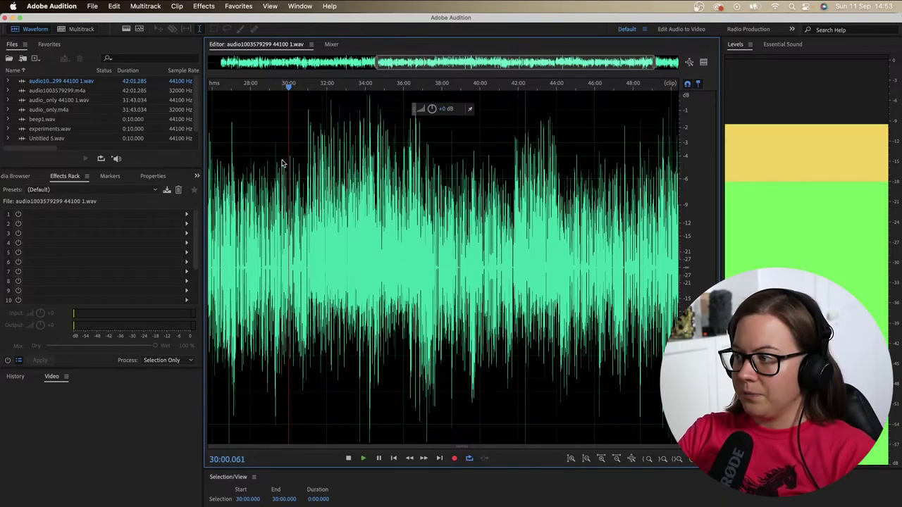
key("space")
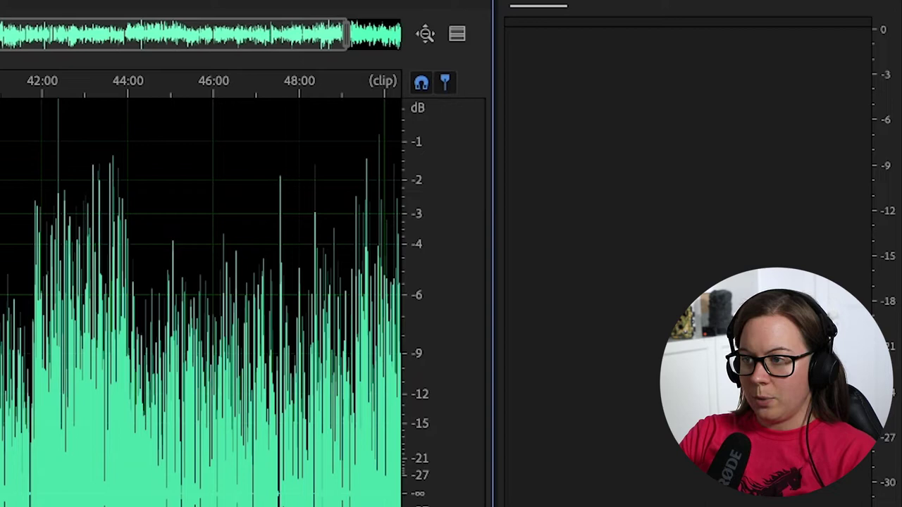
key("space")
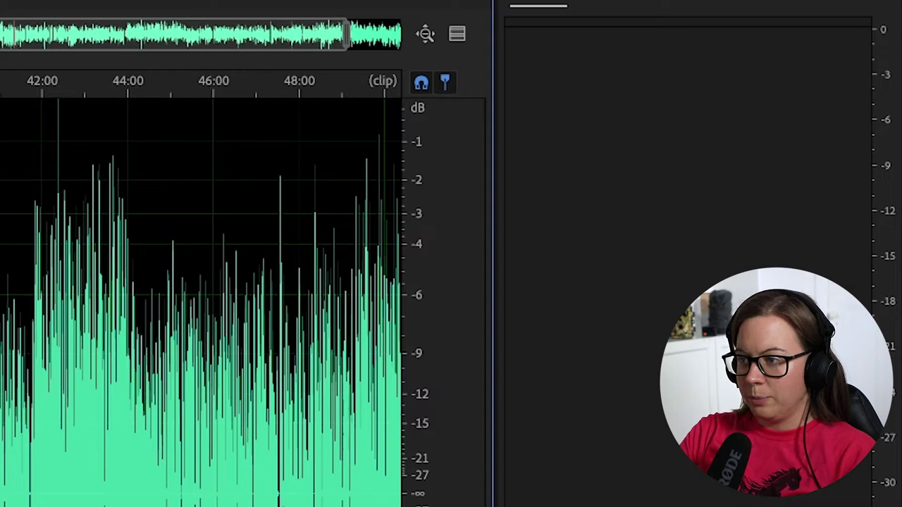
key("space")
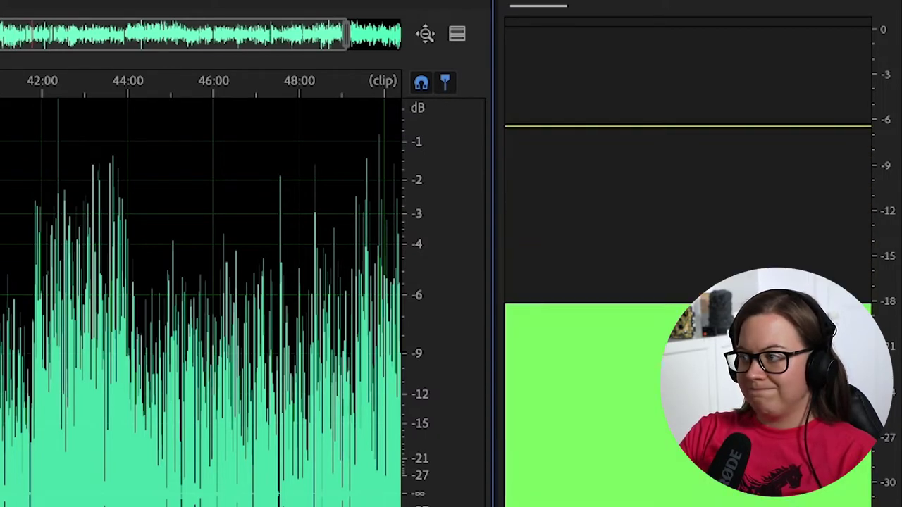
key("space")
Move the playback position later to about 46:40, then back to 35:19
left_click(24, 374)
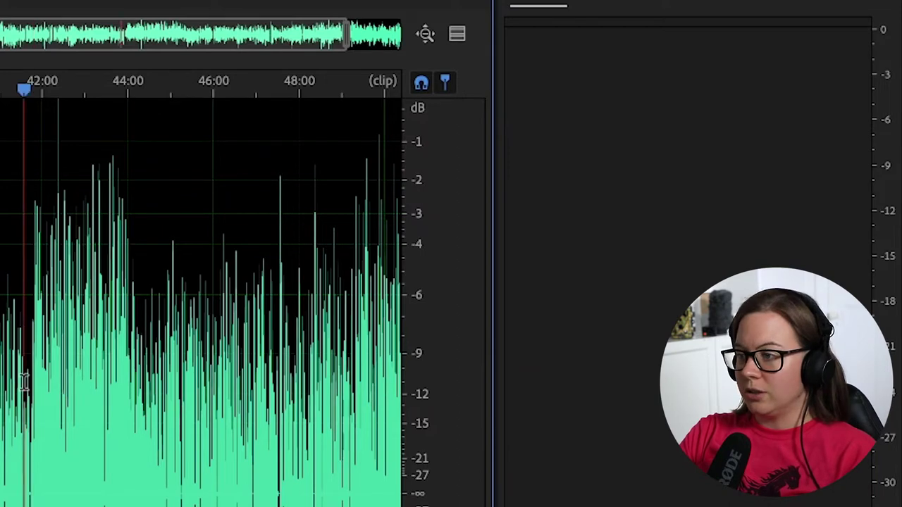
left_click(127, 372)
left_click(162, 371)
left_click(222, 370)
left_click(241, 366)
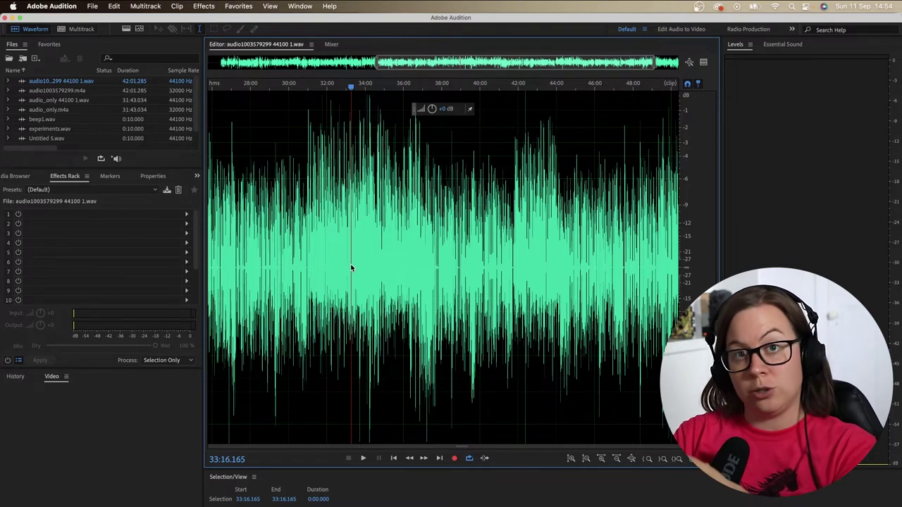
left_click(390, 248)
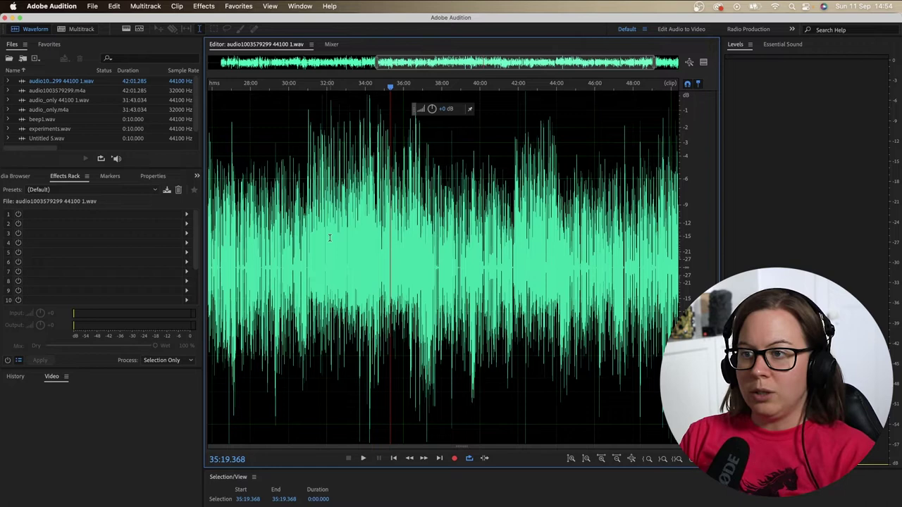
Try selections at 36:14–37:44 and 42:14–43:25, then return the playhead to 35:28.845
scroll(346, 256, "right", 3)
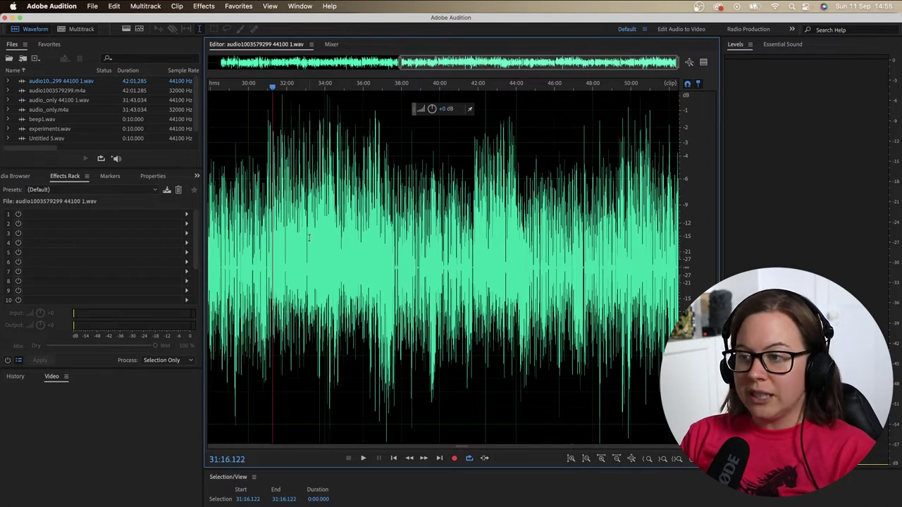
left_click_drag(313, 254, 396, 250)
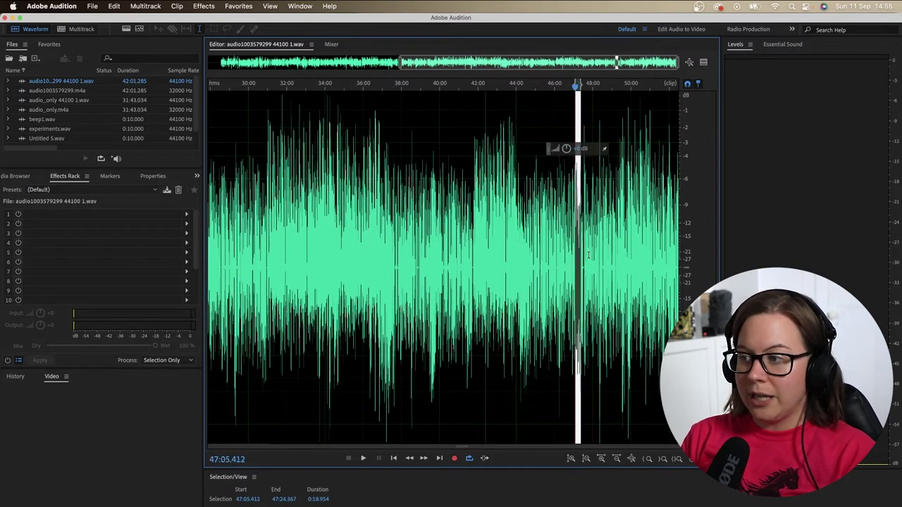
left_click_drag(483, 251, 504, 251)
left_click(381, 248)
left_click(271, 248)
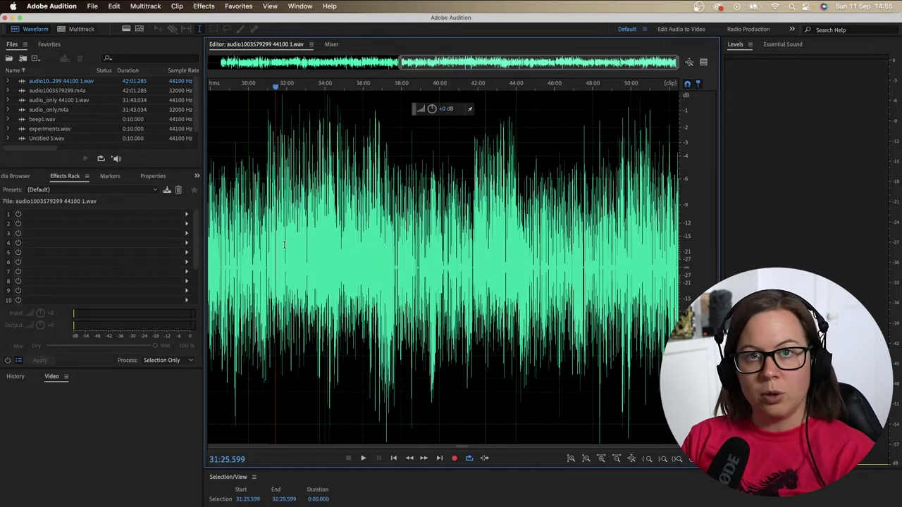
left_click_drag(344, 248, 366, 248)
left_click(423, 248)
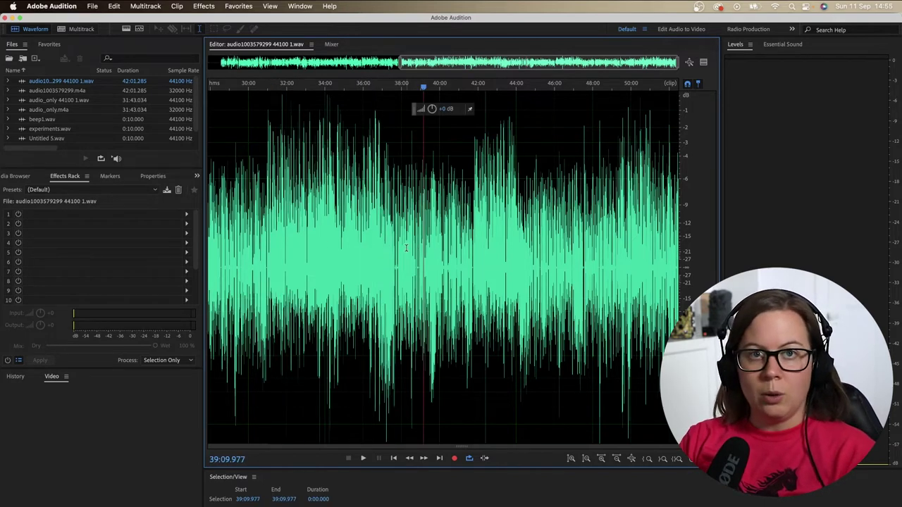
left_click(354, 241)
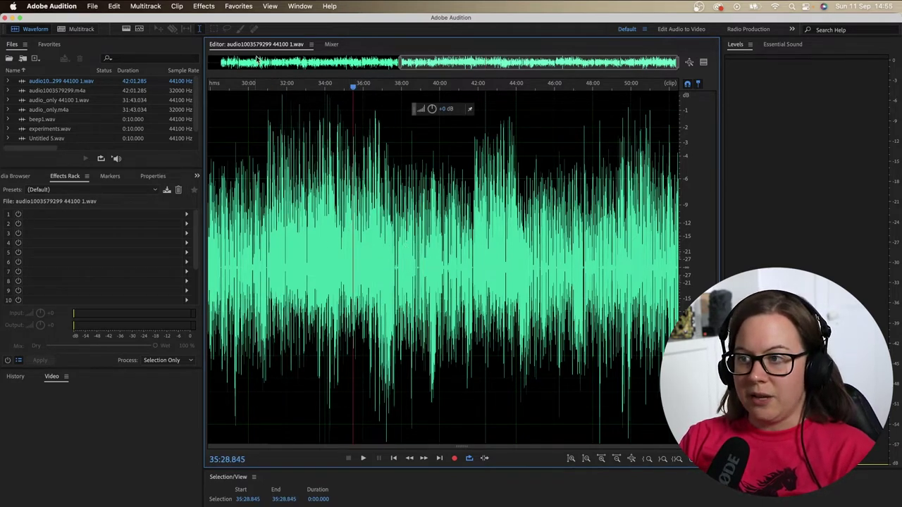
Open Speech Volume Leveler from Amplitude and Compression, showing -13.3 dB target, 100% leveling, 53 dB range
left_click(200, 7)
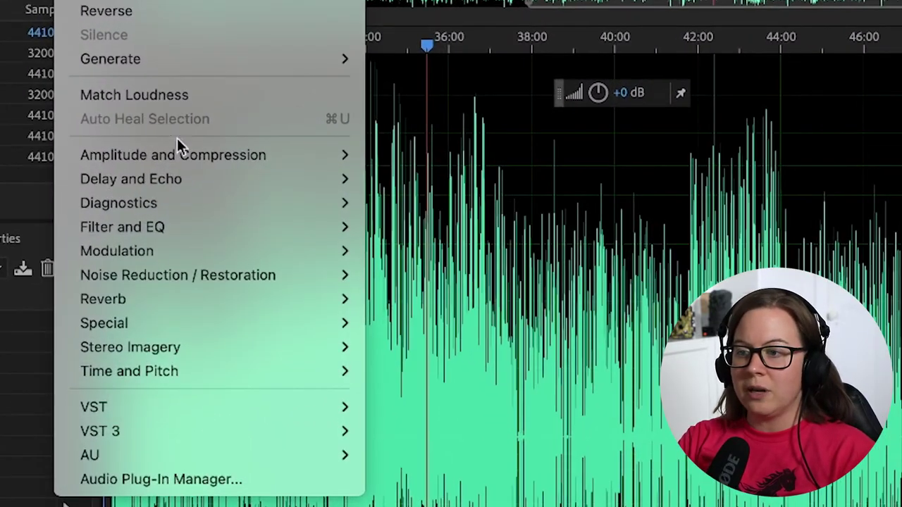
mouse_move(210, 151)
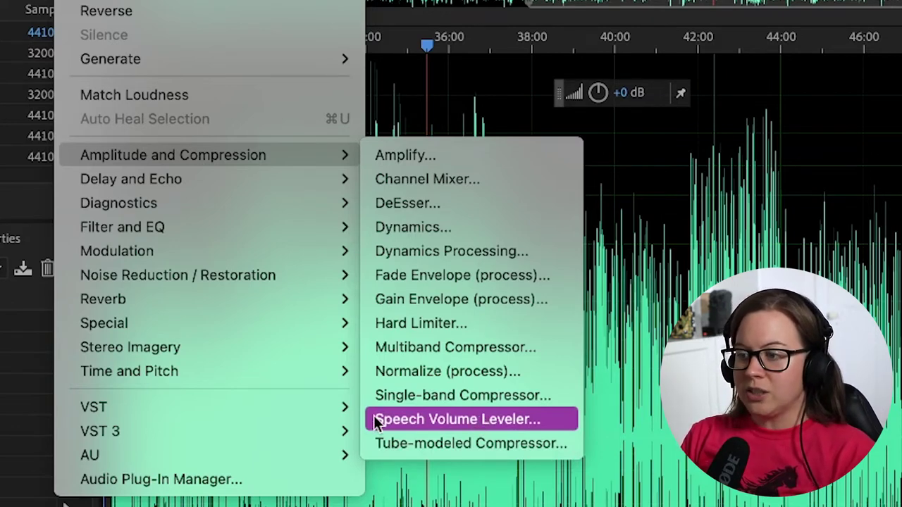
left_click(499, 419)
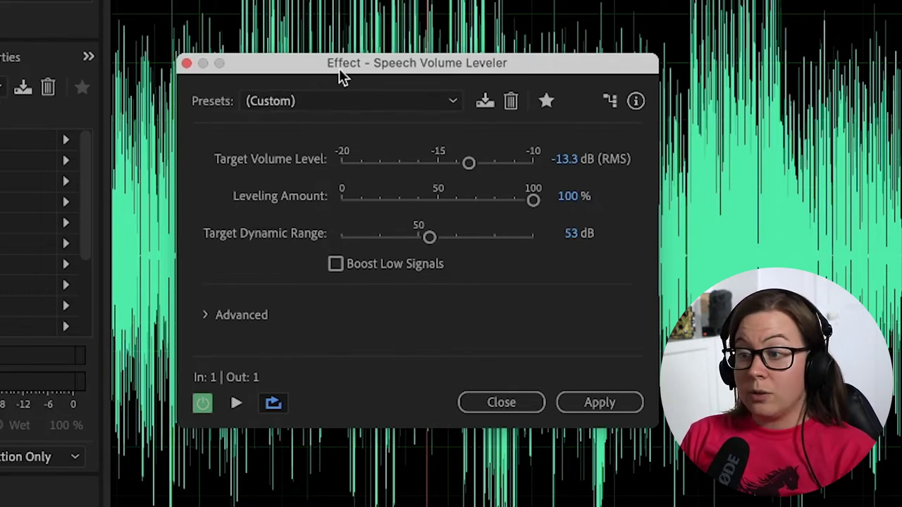
left_click(365, 100)
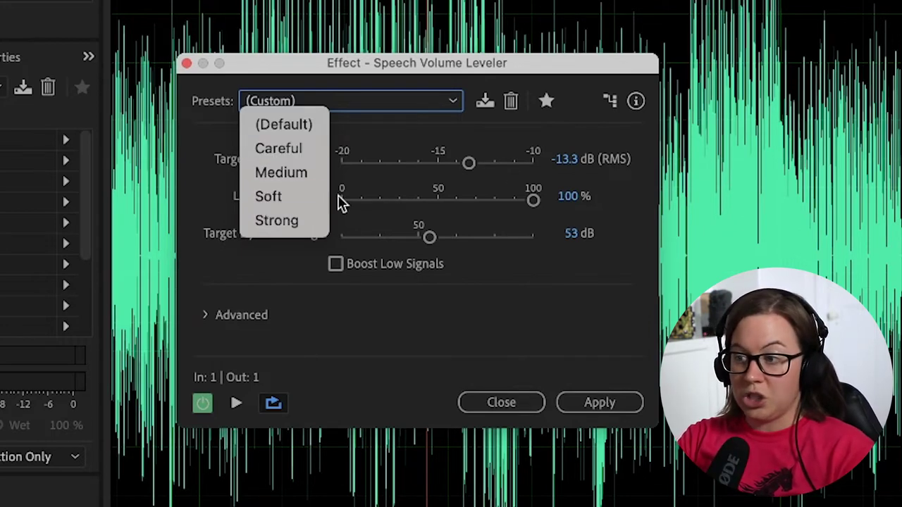
left_click(212, 159)
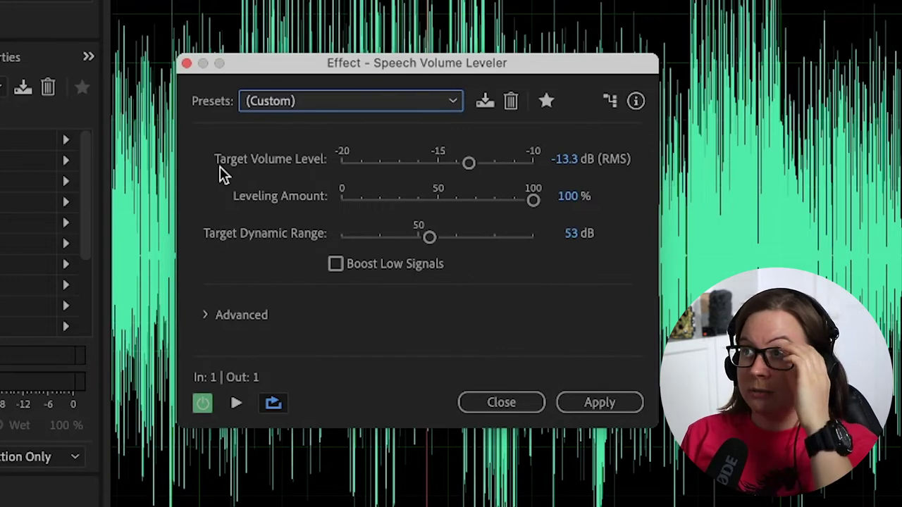
Set the leveler target volume to -10 dB and preview it
left_click_drag(469, 162, 538, 170)
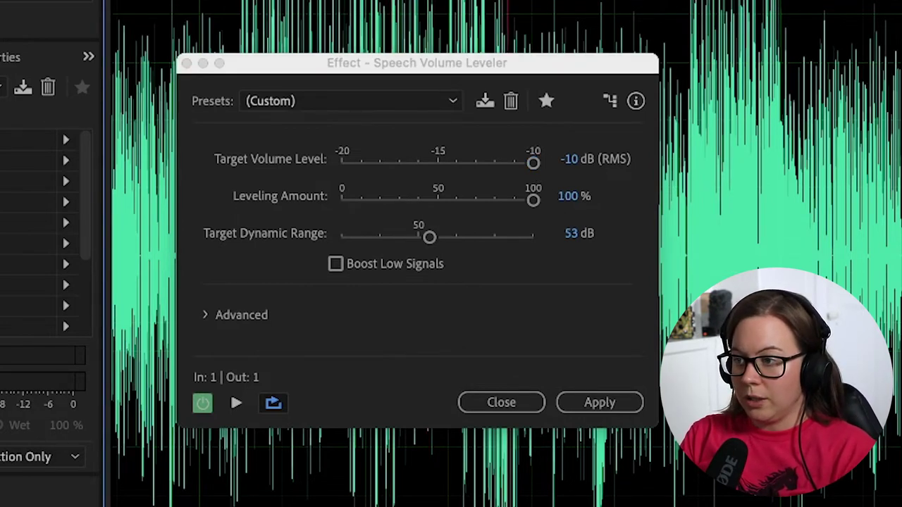
key("space")
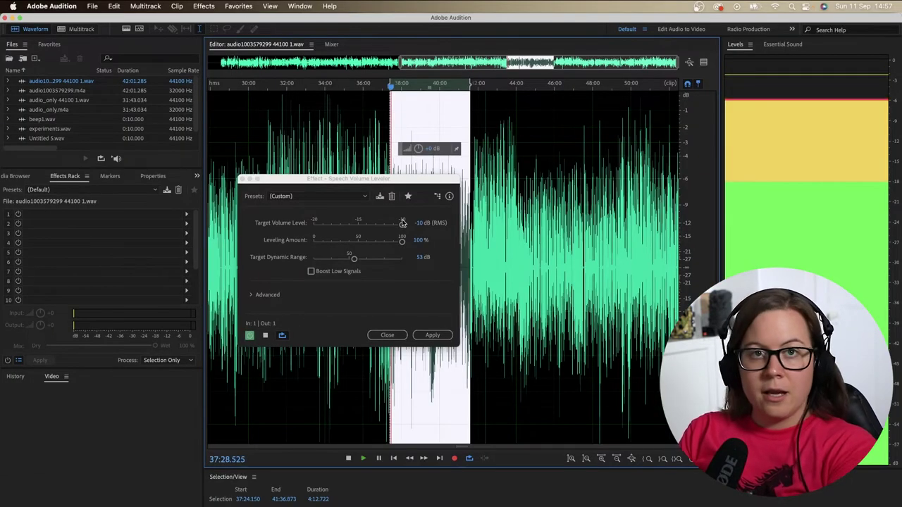
key("space")
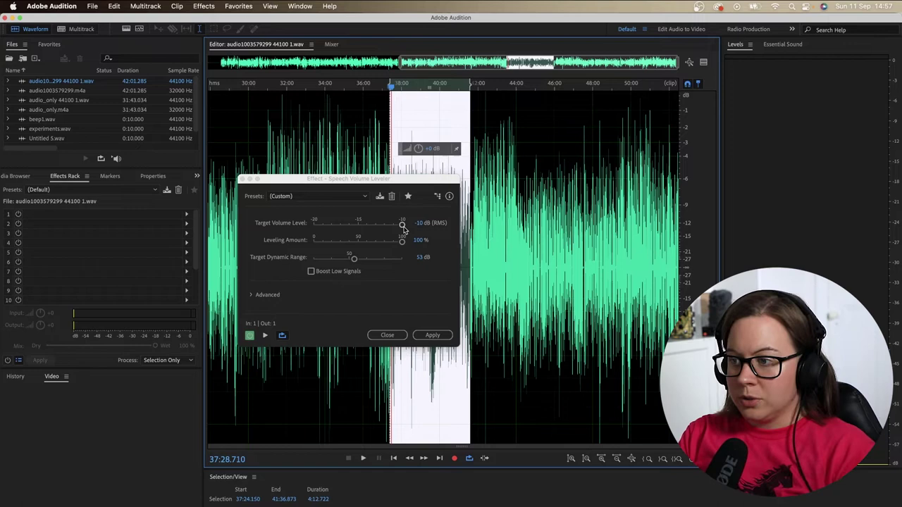
Lower the target volume to -20 dB RMS and preview the result
left_click_drag(402, 228, 399, 228)
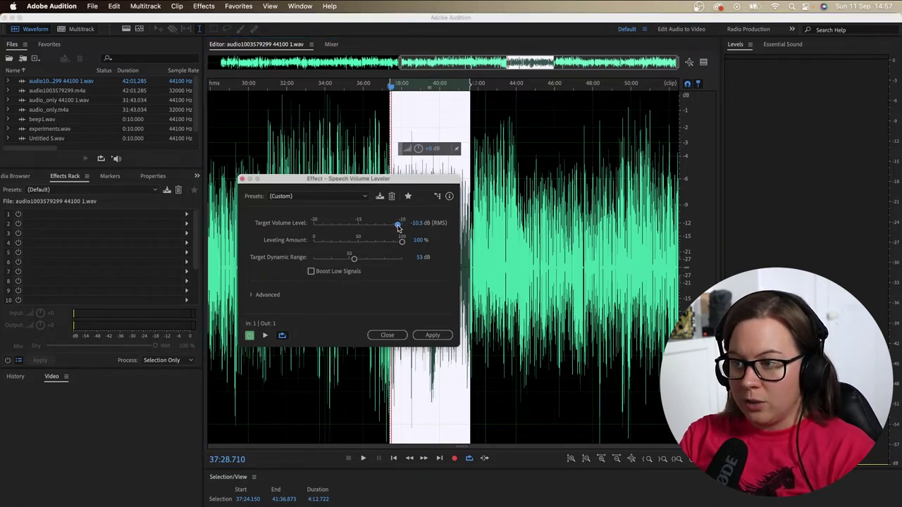
left_click_drag(317, 227, 312, 228)
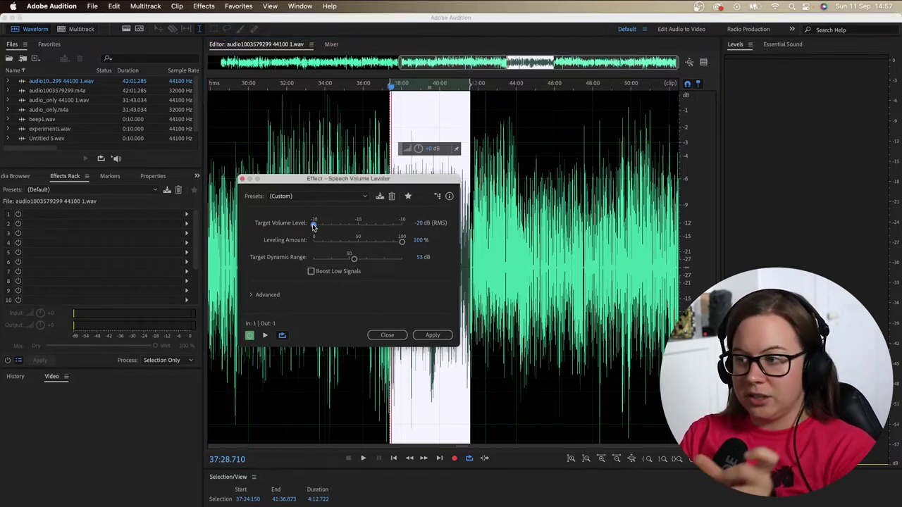
key("space")
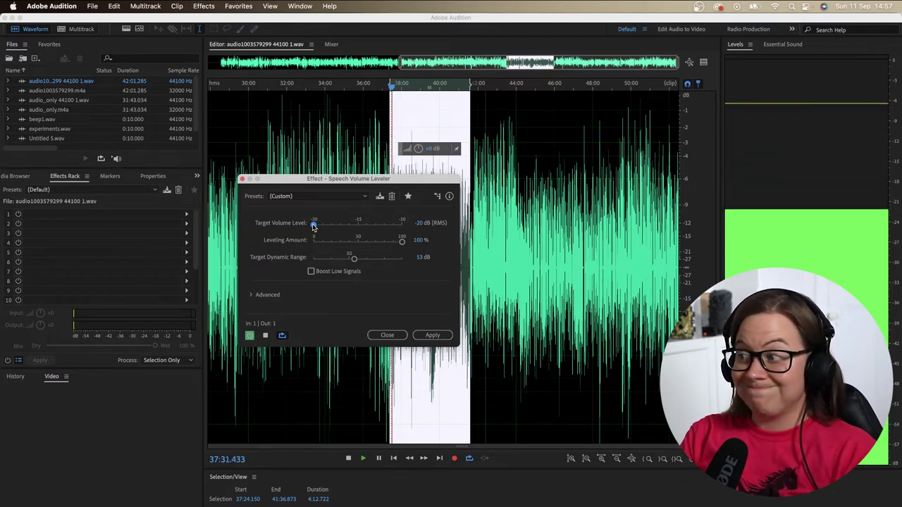
key("space")
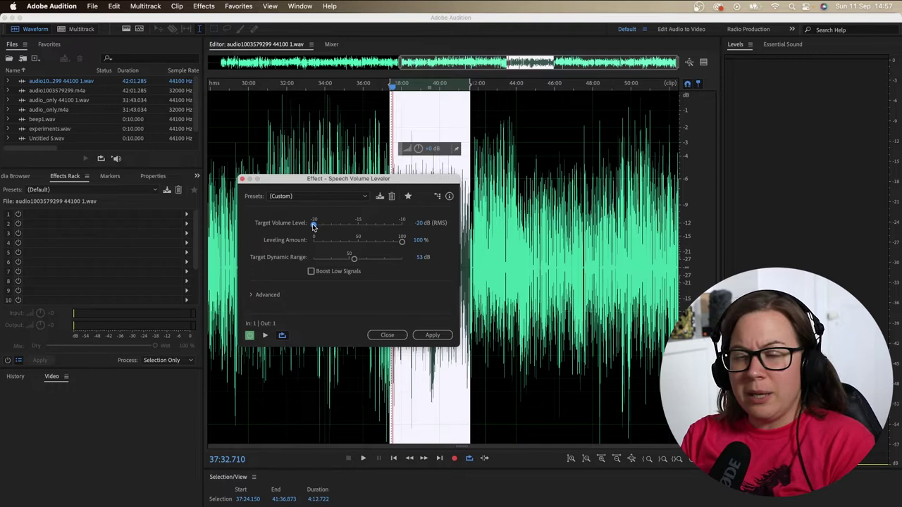
Switch to the Strong preset, raise the target to -12.4 dB, and set leveling to 100%
key("Down")
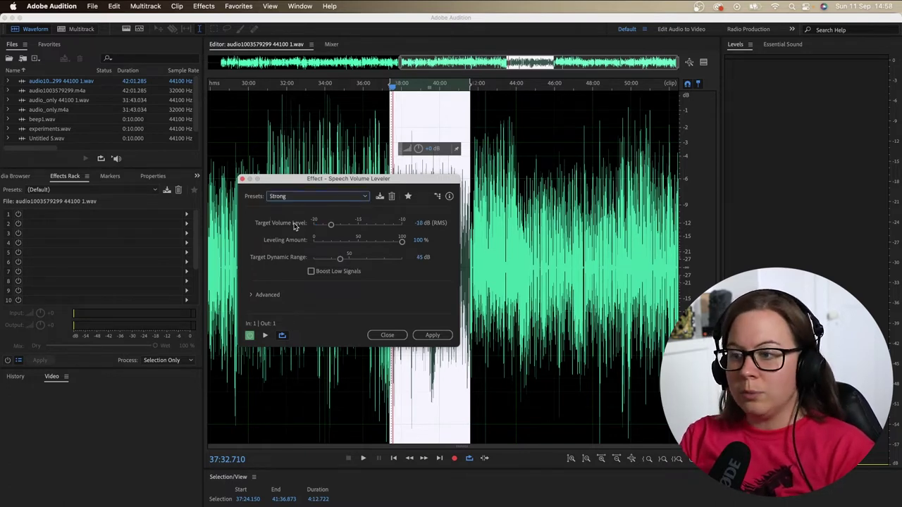
left_click_drag(333, 225, 342, 227)
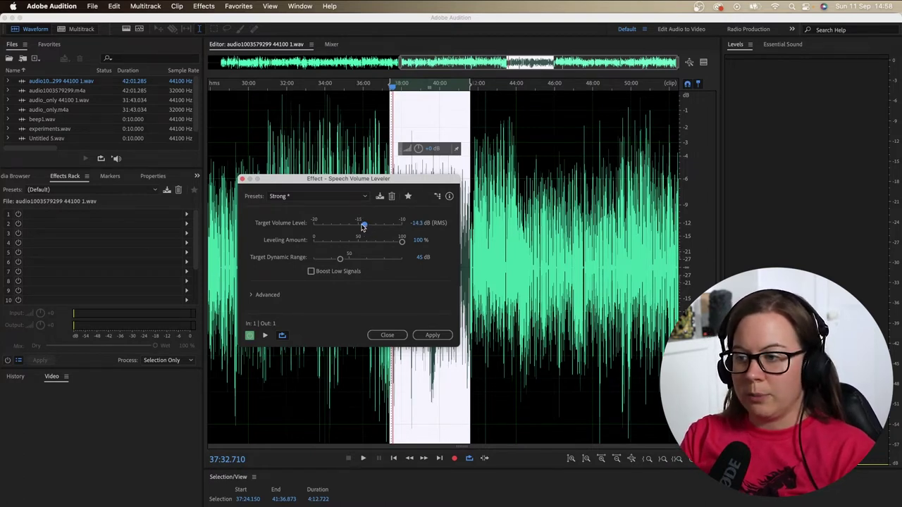
key("space")
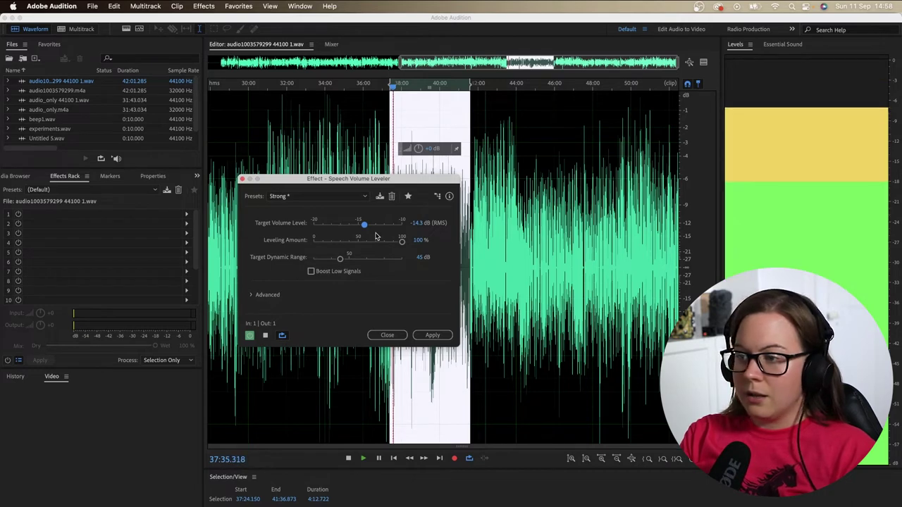
left_click_drag(364, 225, 384, 226)
key("space")
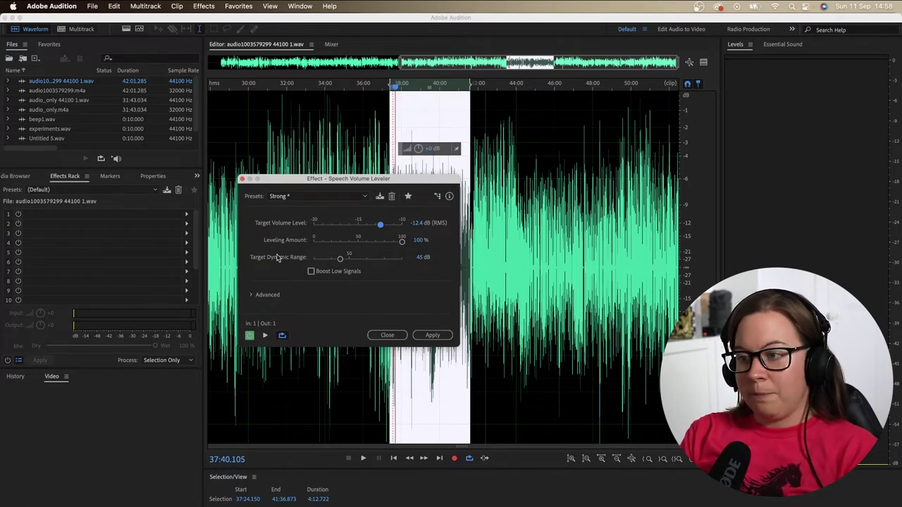
left_click_drag(400, 242, 380, 243)
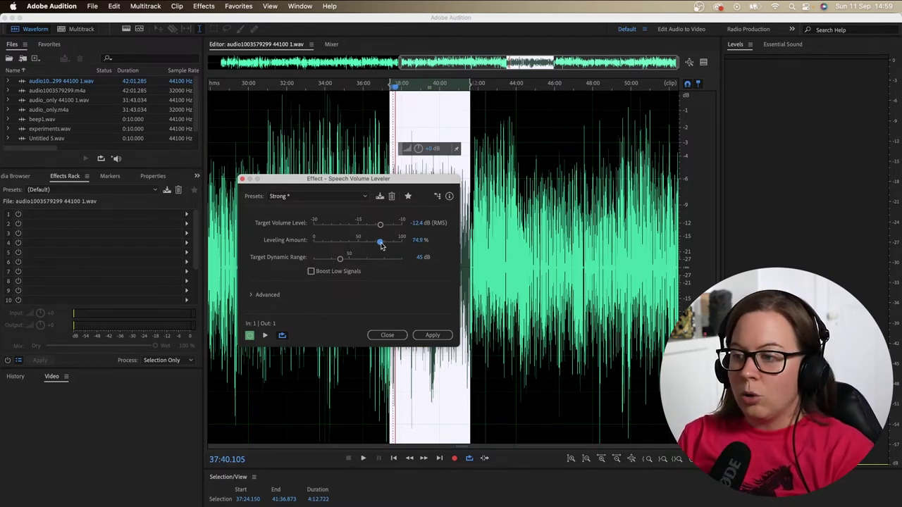
left_click_drag(380, 244, 407, 244)
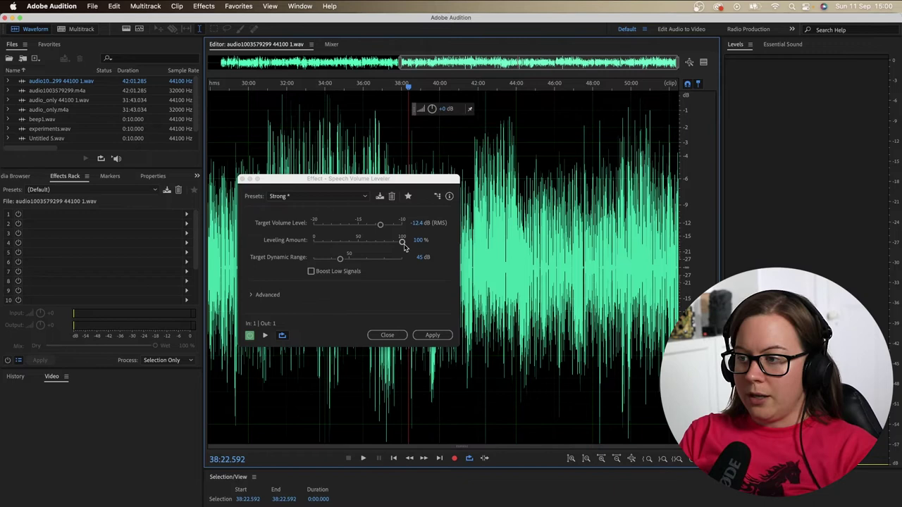
Preview leveling amounts on 38:35–42:00, ending at 100% leveling and a -11.8 dB target
left_click_drag(403, 242, 358, 243)
left_click_drag(415, 150, 477, 154)
left_click_drag(319, 243, 331, 244)
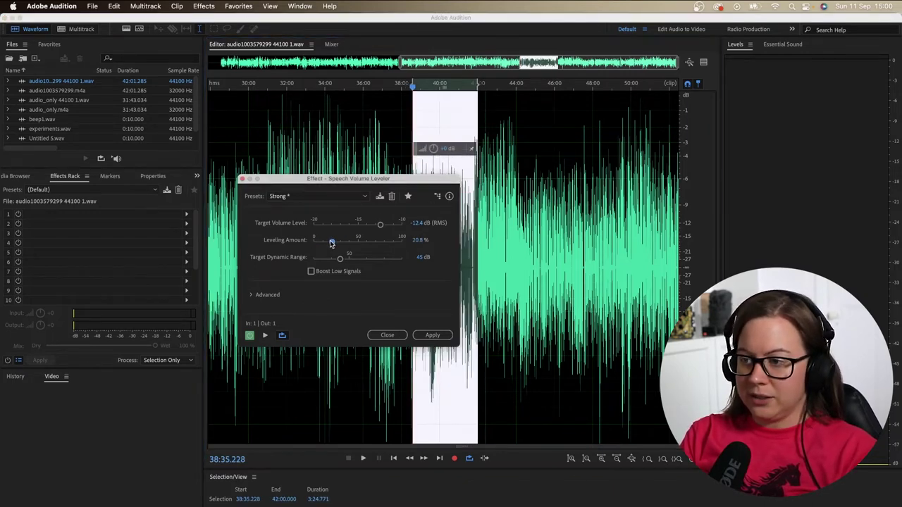
key("space")
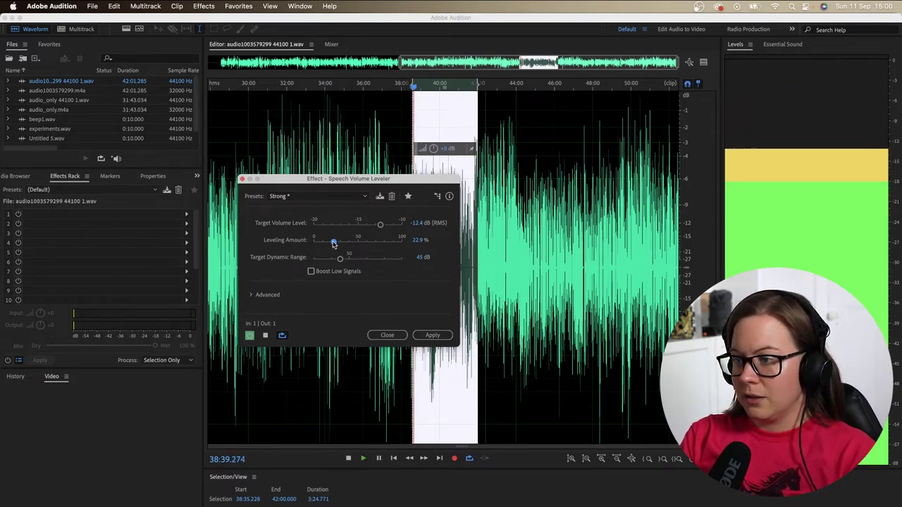
left_click_drag(333, 241, 402, 241)
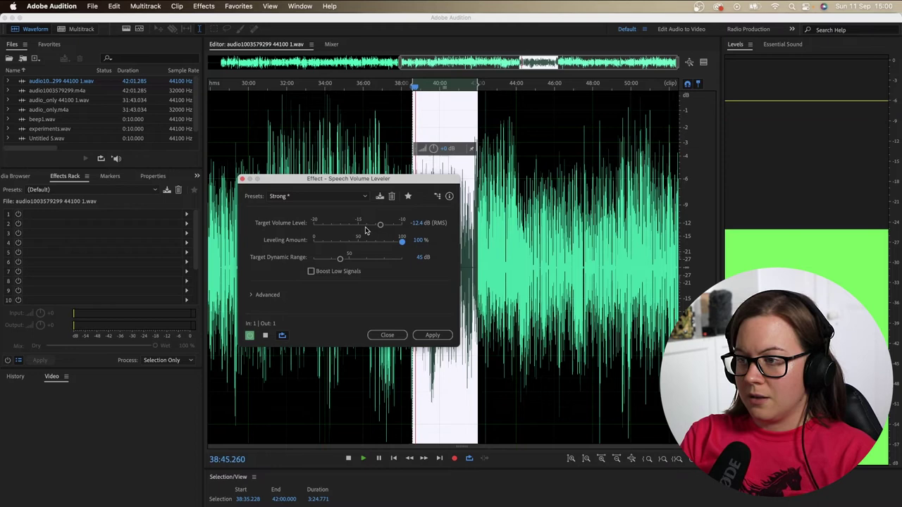
left_click_drag(384, 226, 387, 228)
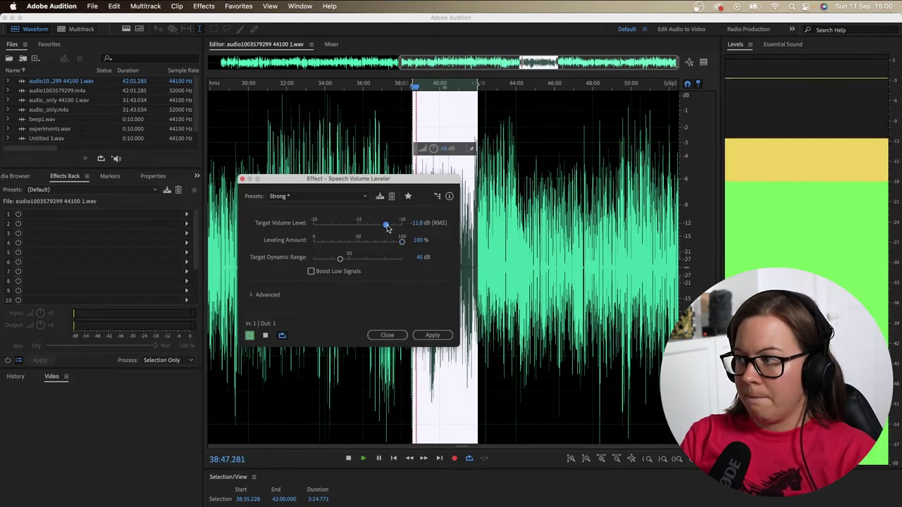
Compare the leveler on and off during preview, including playback from 43:05
left_click(265, 334)
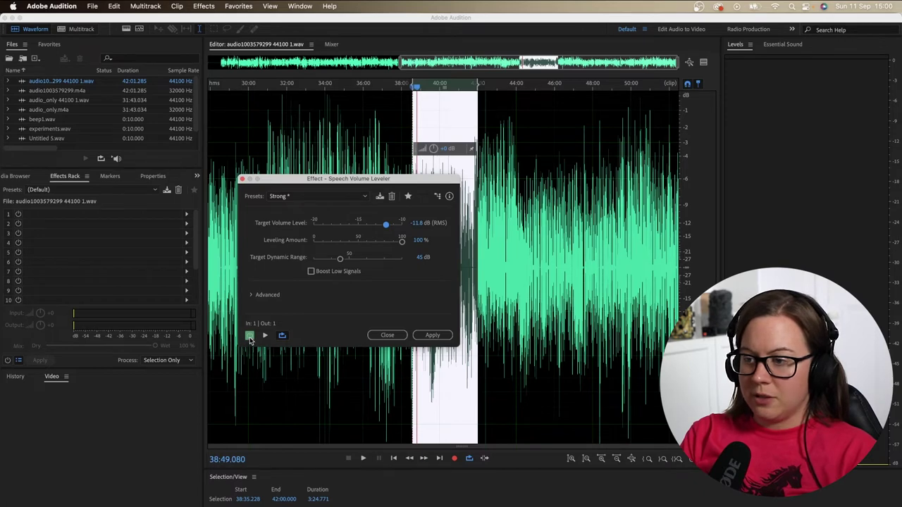
left_click(265, 335)
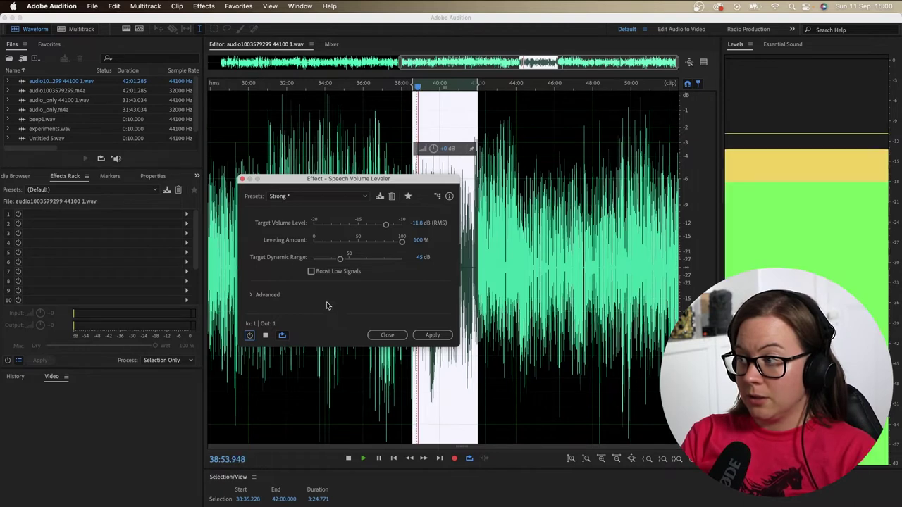
left_click(249, 336)
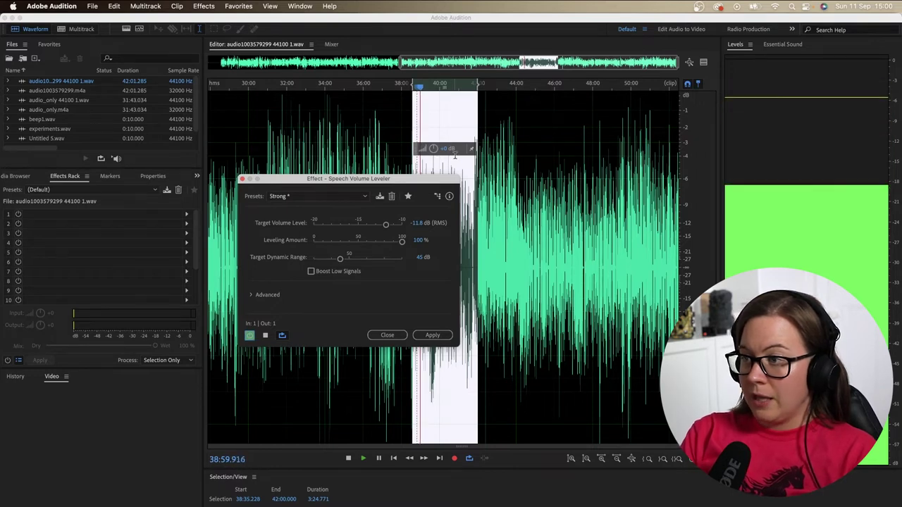
left_click(498, 148)
left_click(265, 336)
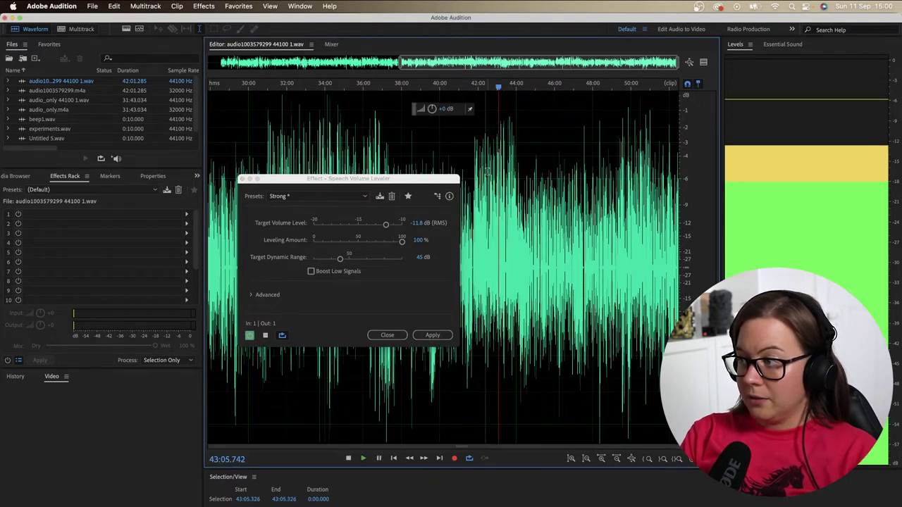
left_click(250, 336)
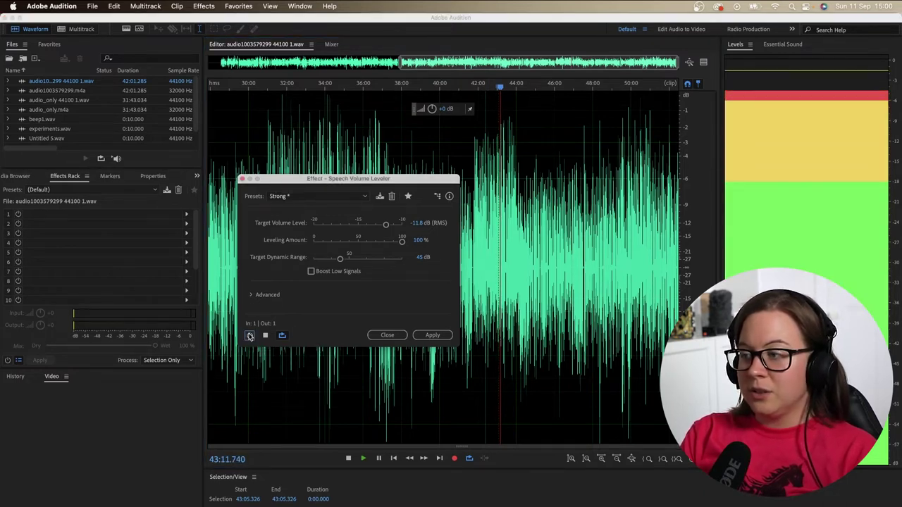
key("space")
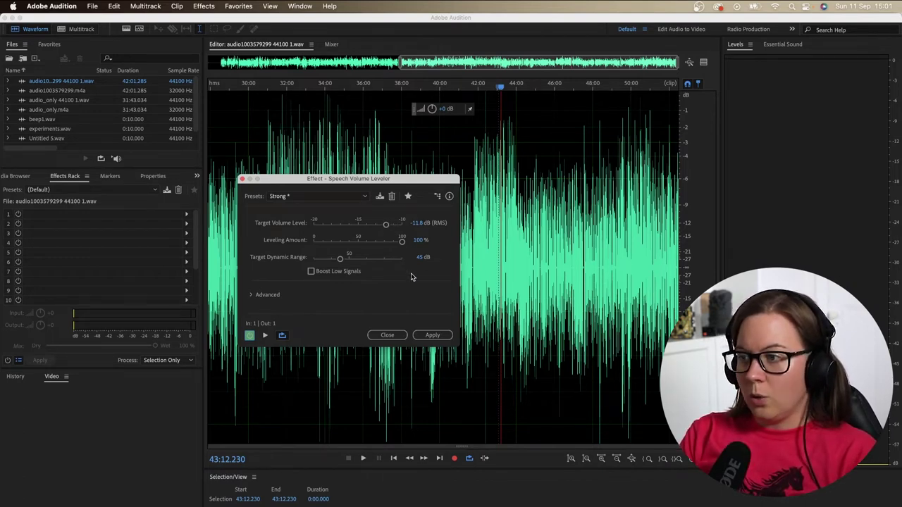
Zoom out to 15:00–50:00, apply the Speech Volume Leveler, and play from 27:40
left_click_drag(385, 184, 263, 196)
left_click(438, 177)
scroll(471, 236, "down", 3)
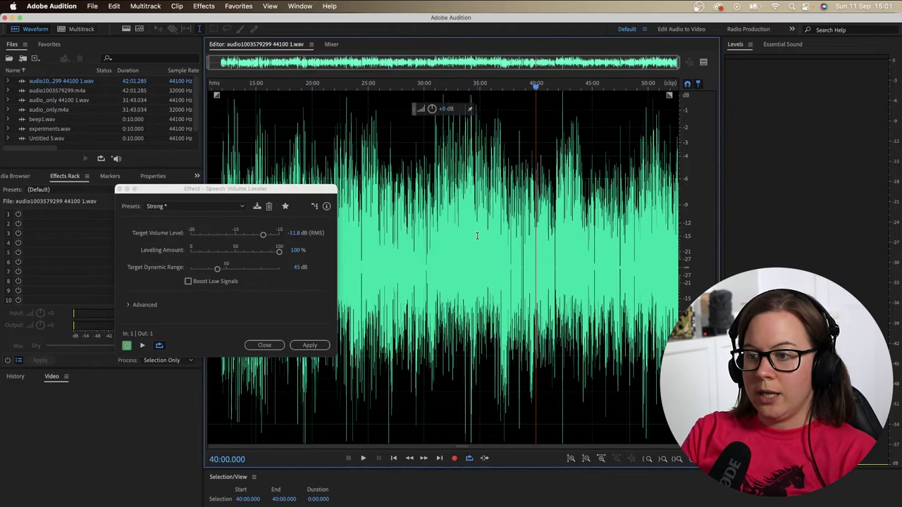
left_click(310, 346)
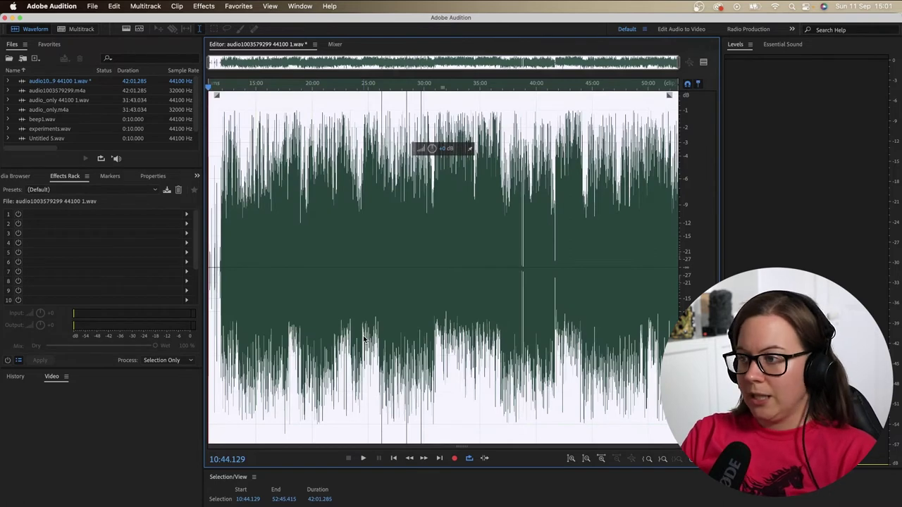
left_click(397, 227)
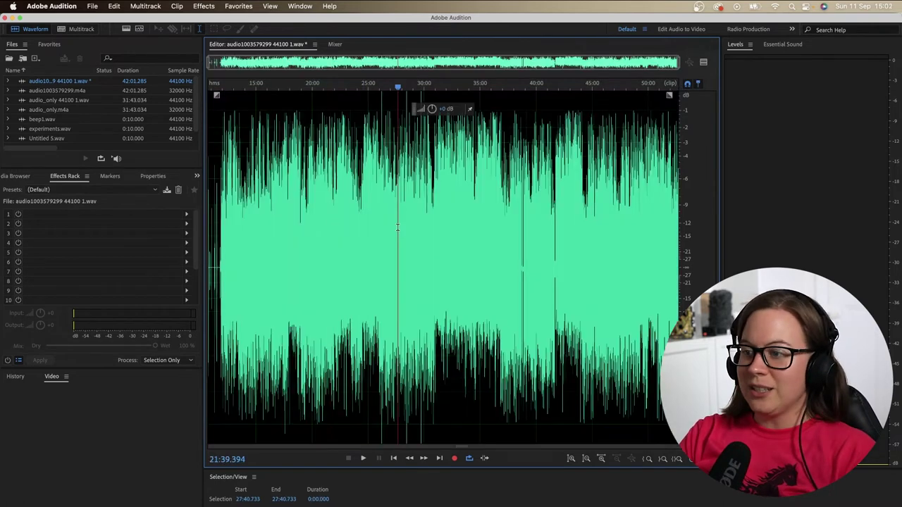
key("space")
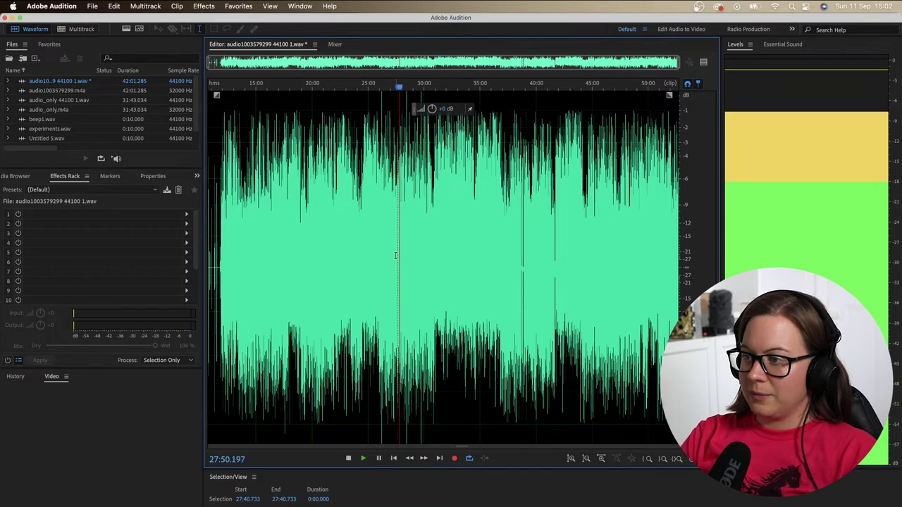
Check the leveled audio at 32:45, 46:00 and 38:54, selecting then deselecting the whole file
left_click(454, 239)
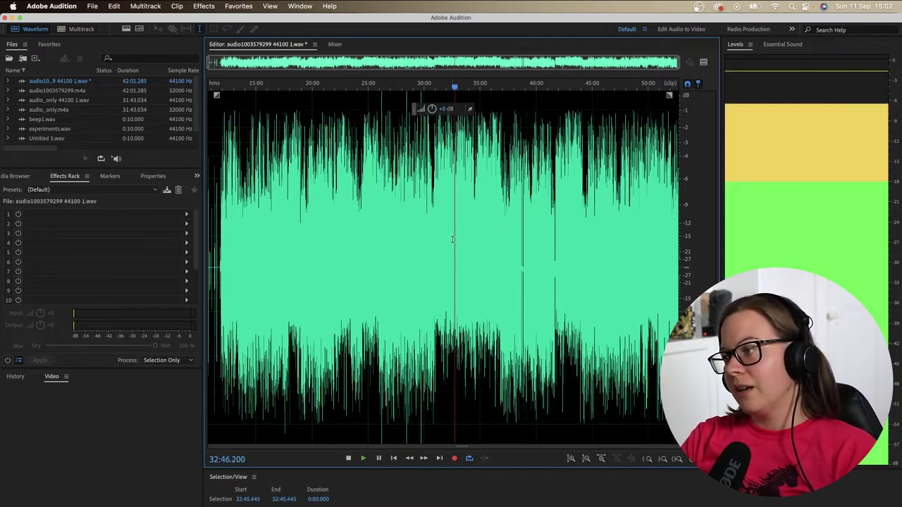
key("space")
left_click(603, 211)
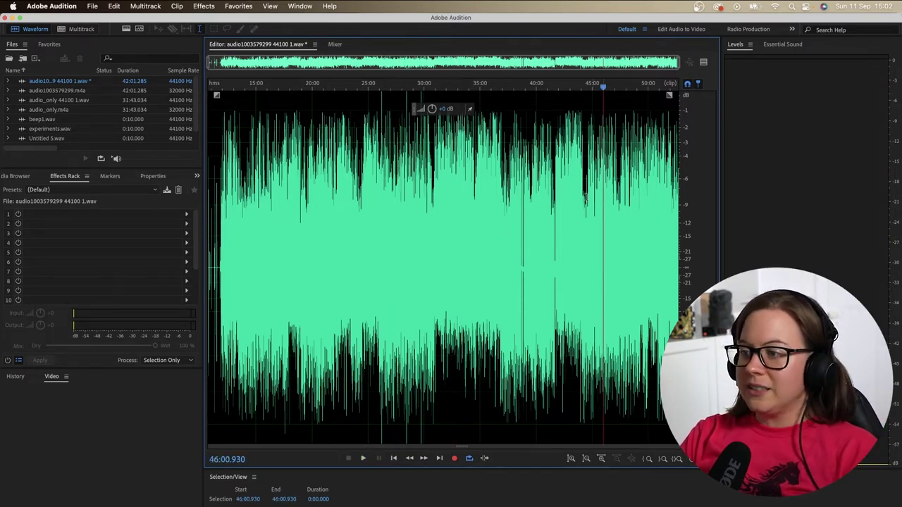
left_click(523, 197)
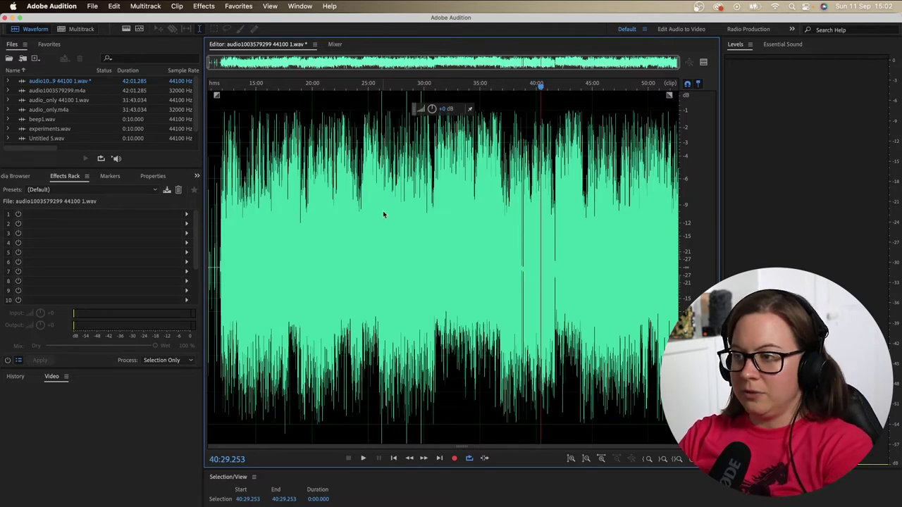
double_click(382, 211)
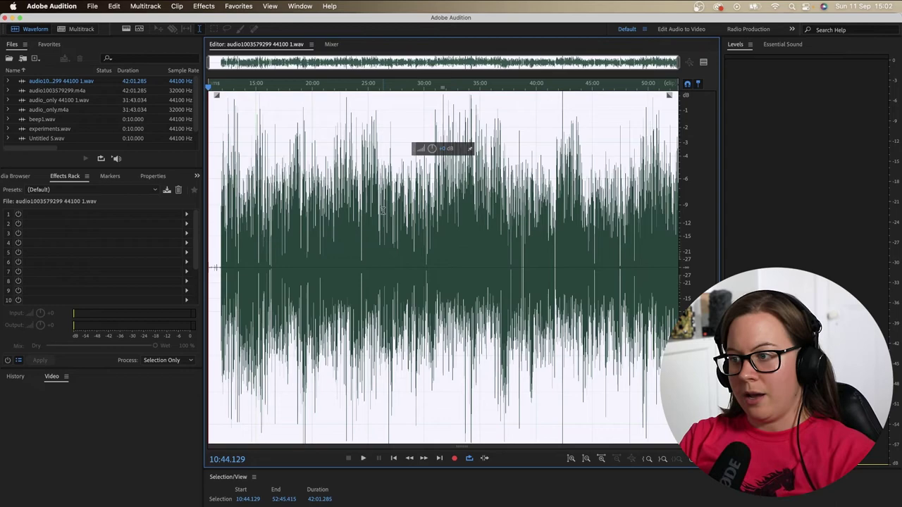
left_click(351, 201)
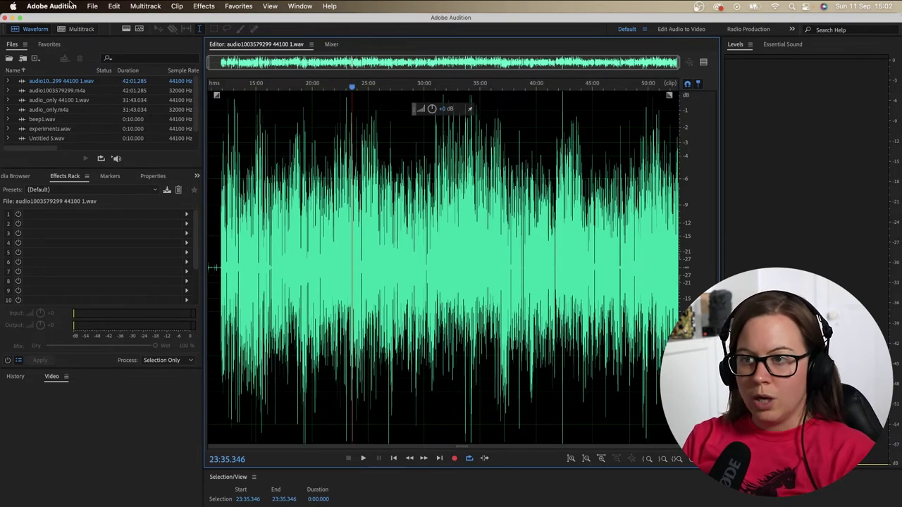
Redo the Speech Volume Leveler and show the spectral frequency display
left_click(114, 6)
left_click(152, 32)
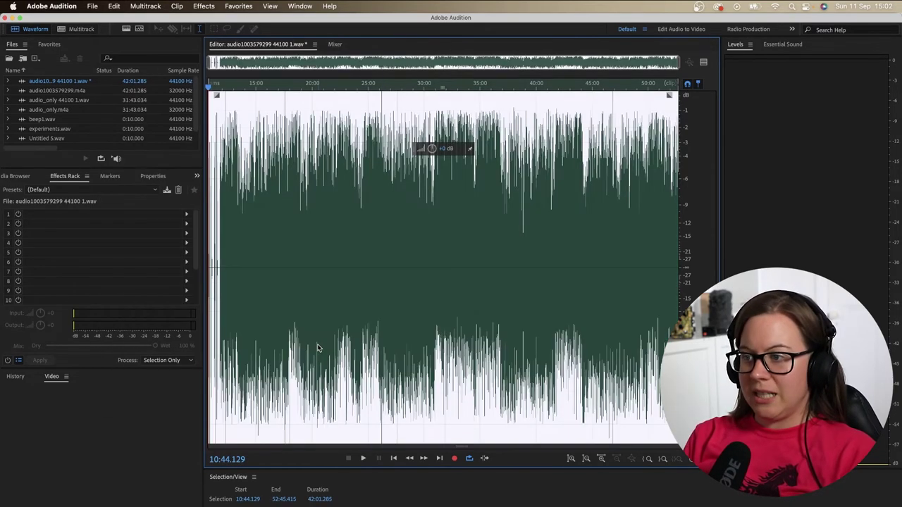
left_click(278, 290)
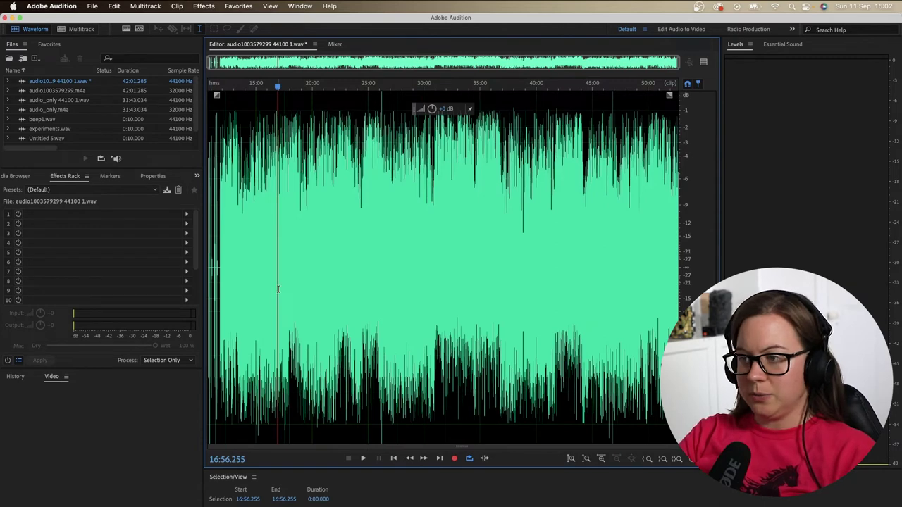
key("shift+d")
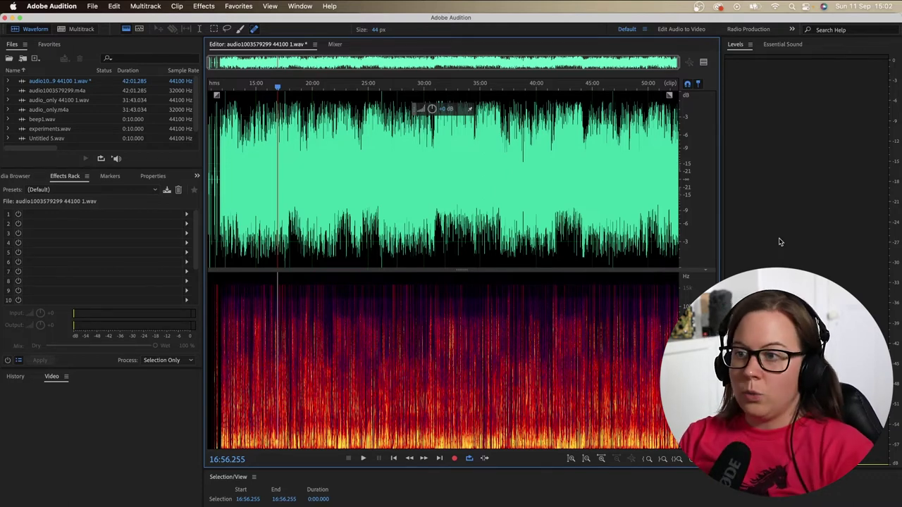
Open the Dynamics effect and keep its Custom preset
left_click(199, 7)
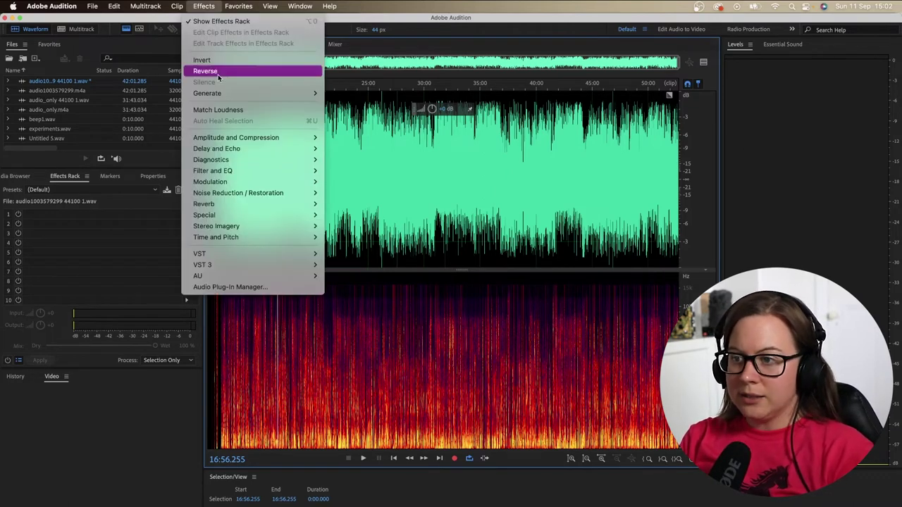
mouse_move(282, 137)
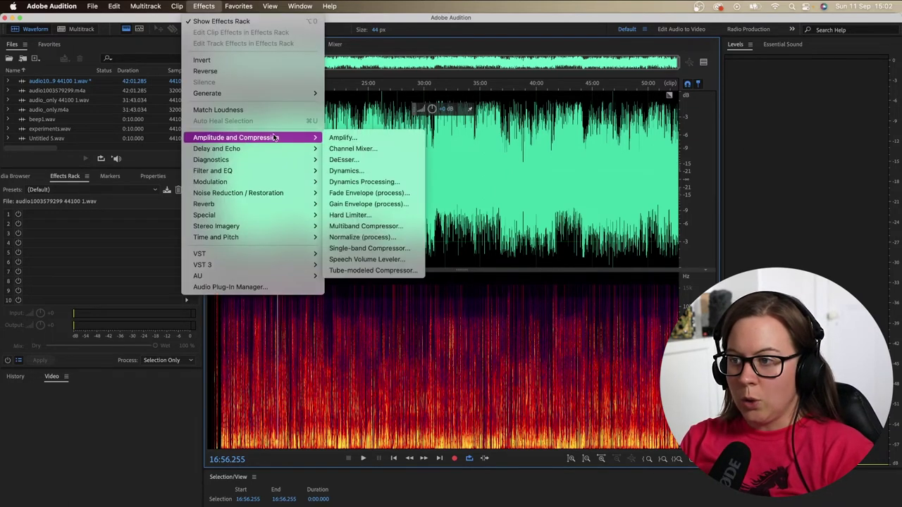
left_click(379, 172)
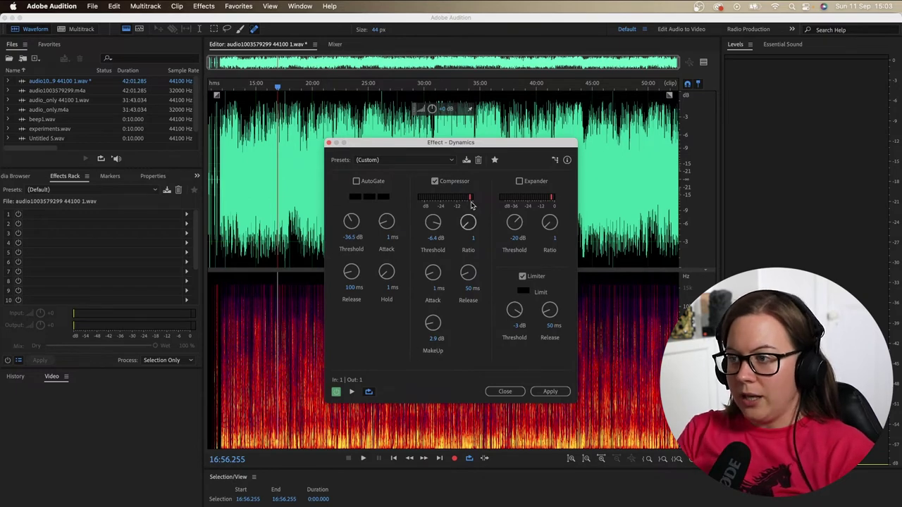
left_click(293, 121)
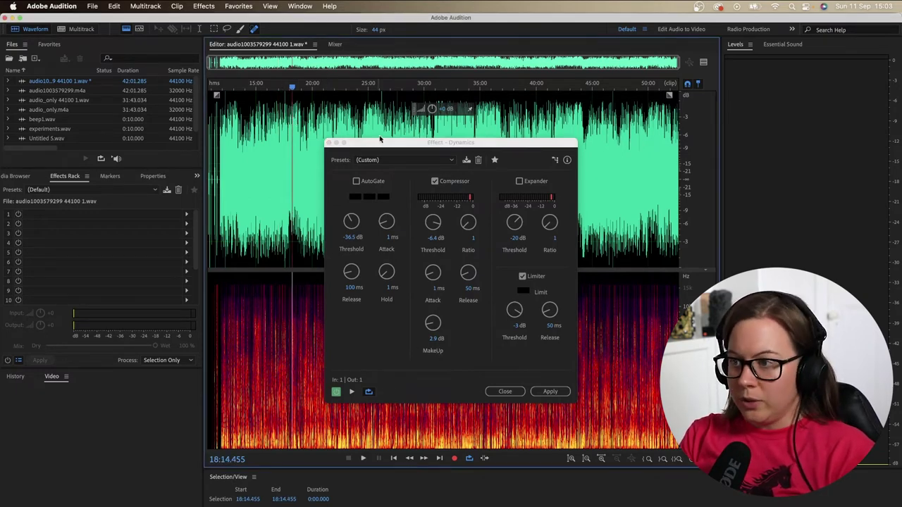
left_click(411, 161)
left_click(411, 161)
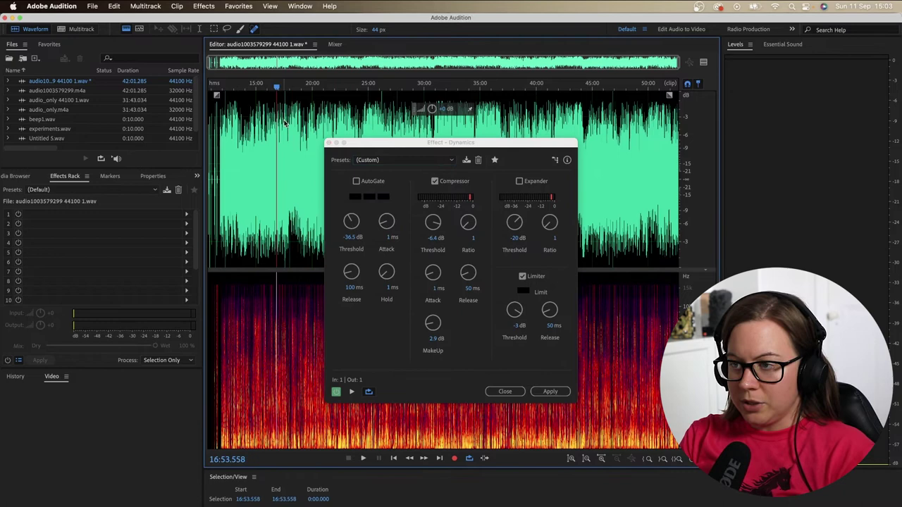
Preview Dynamics from 41:12, bypassing it once to compare before and after
left_click(297, 133)
left_click(550, 129)
key("space")
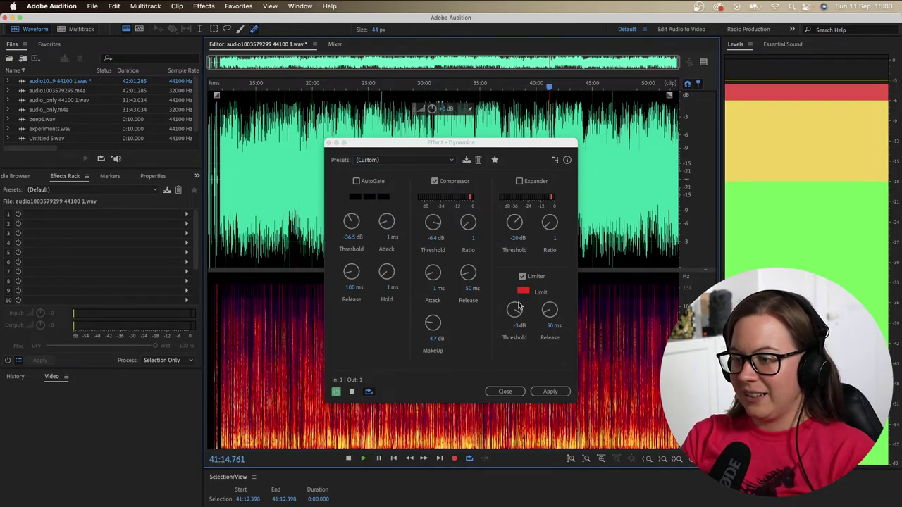
left_click(336, 392)
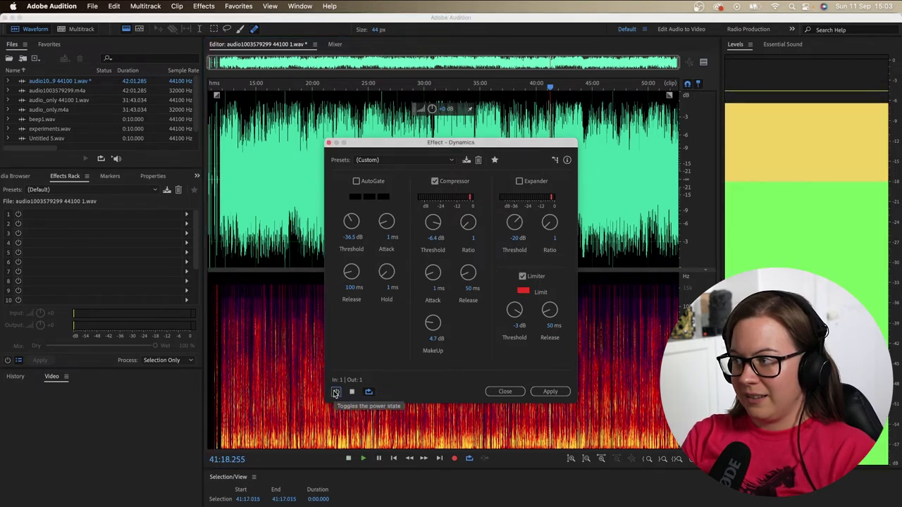
key("space")
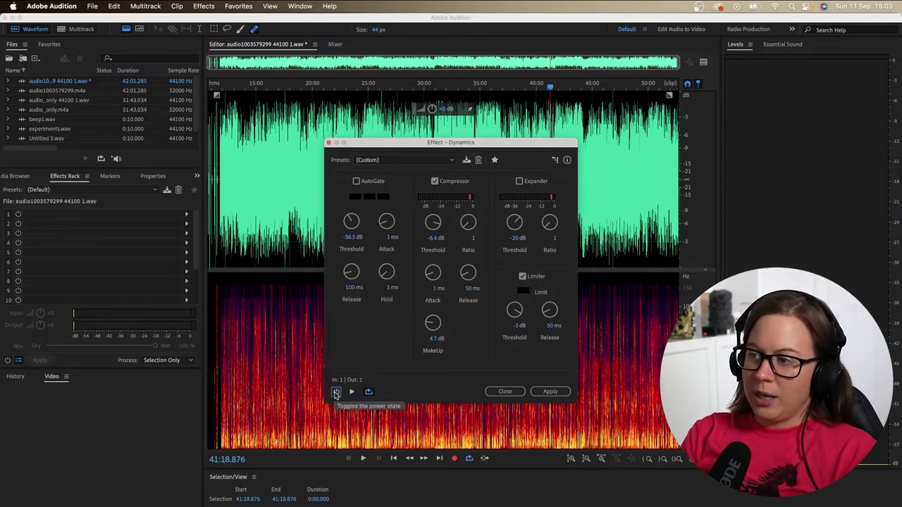
left_click(335, 391)
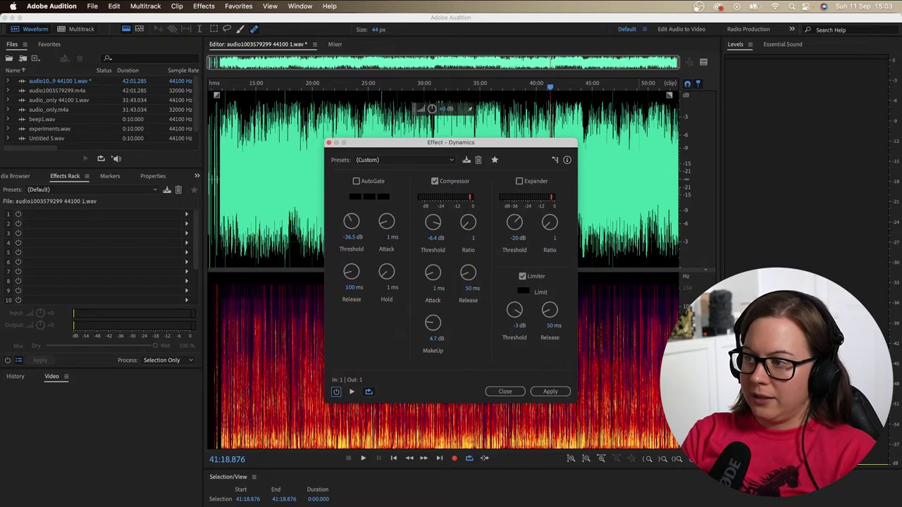
Preview the Dynamics compressor and limiter settings again from 43:46
left_click_drag(584, 106, 587, 106)
left_click(580, 110)
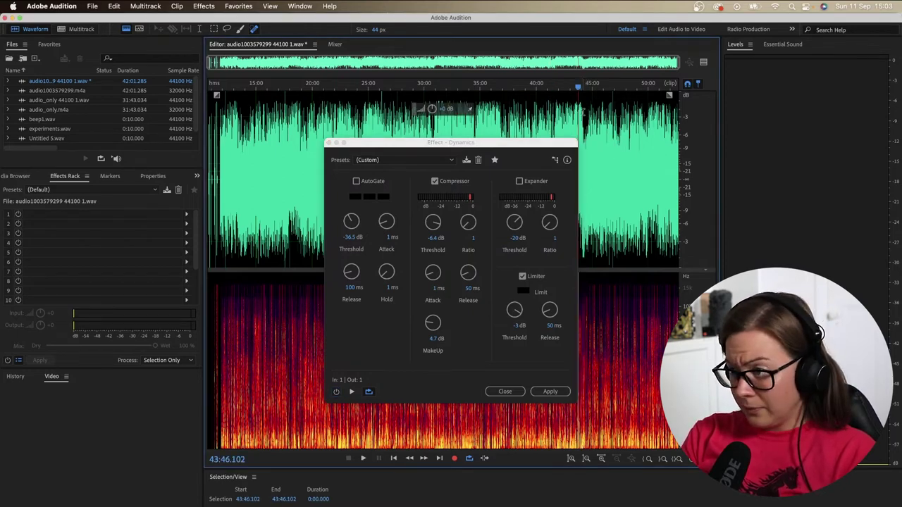
key("space")
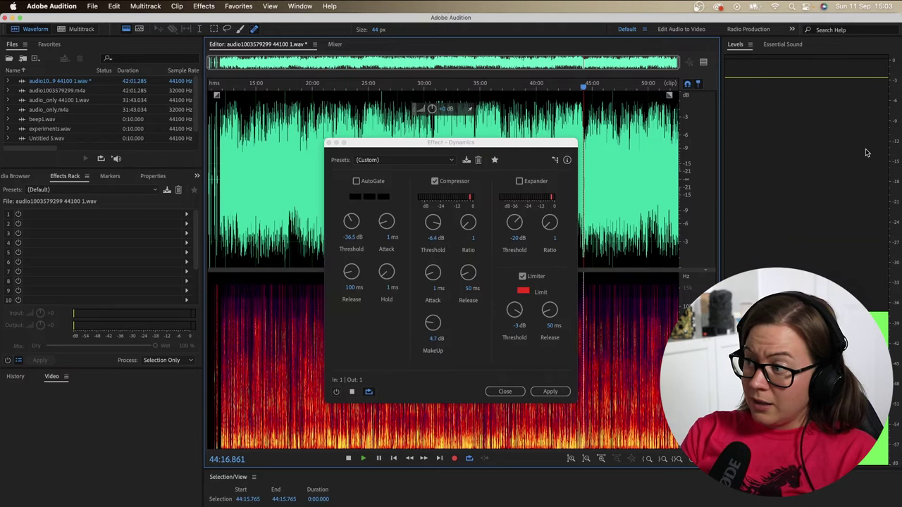
key("space")
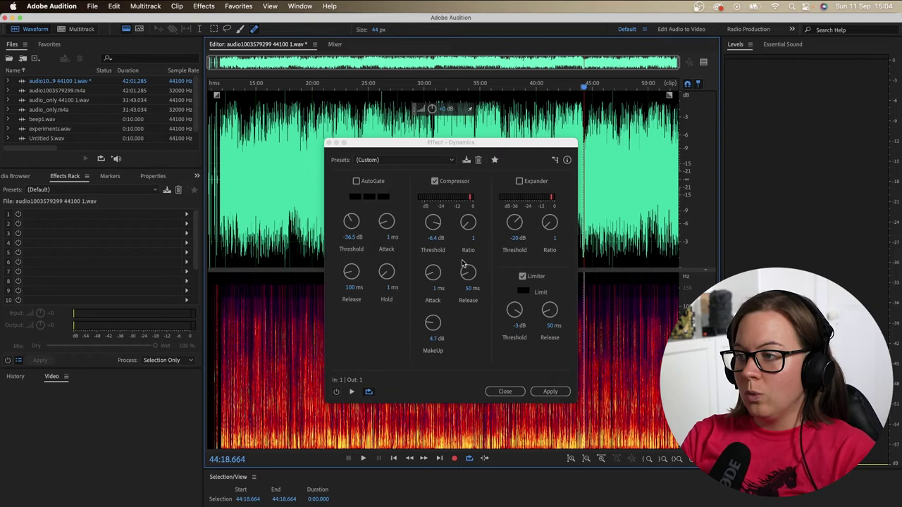
left_click(336, 393)
key("space")
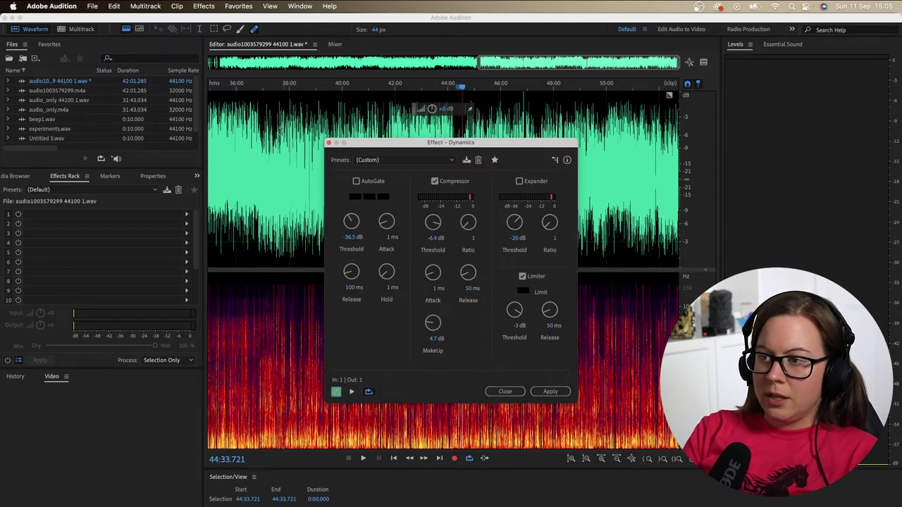
left_click(261, 127)
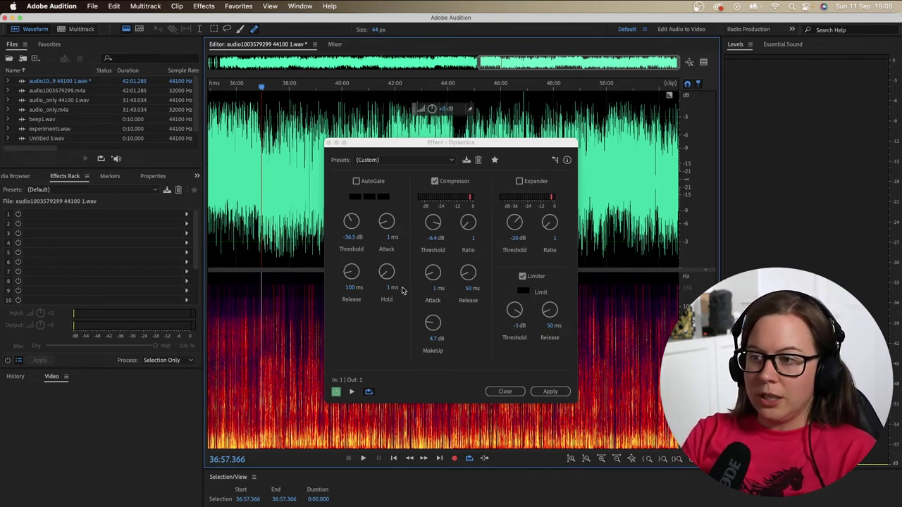
left_click(260, 131)
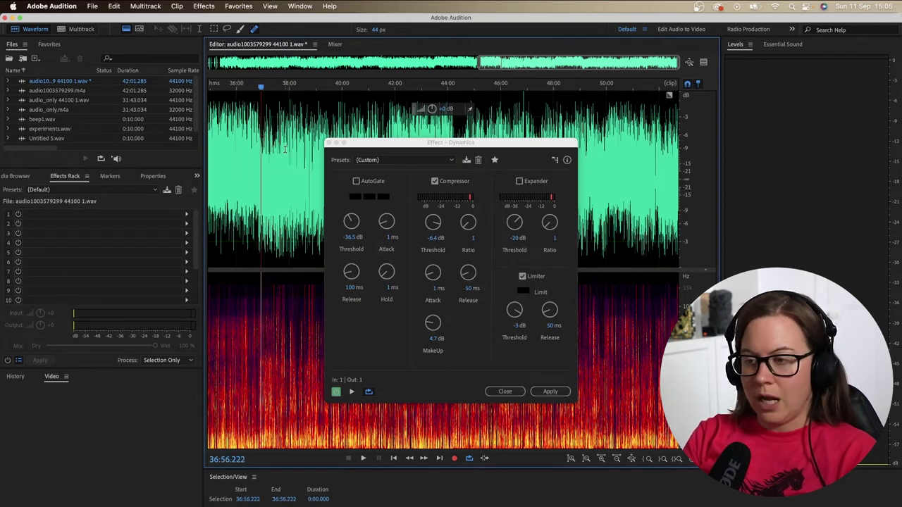
key("space")
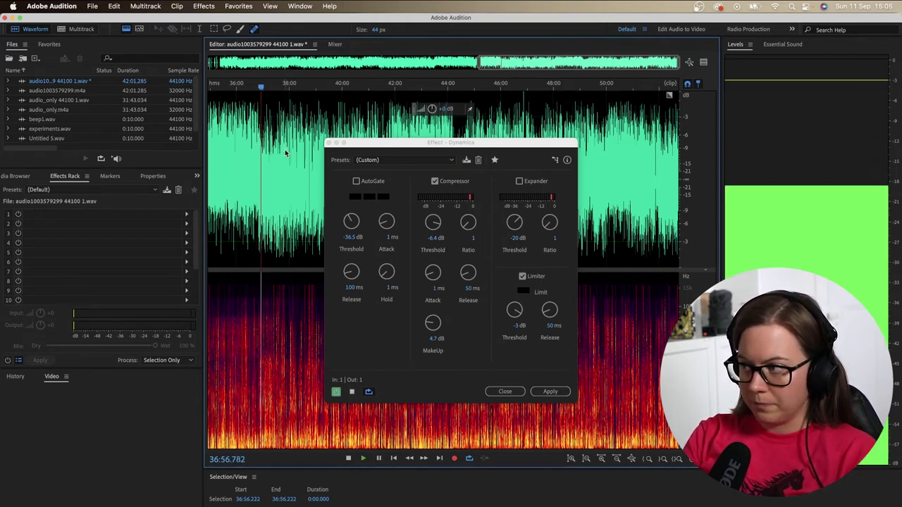
key("space")
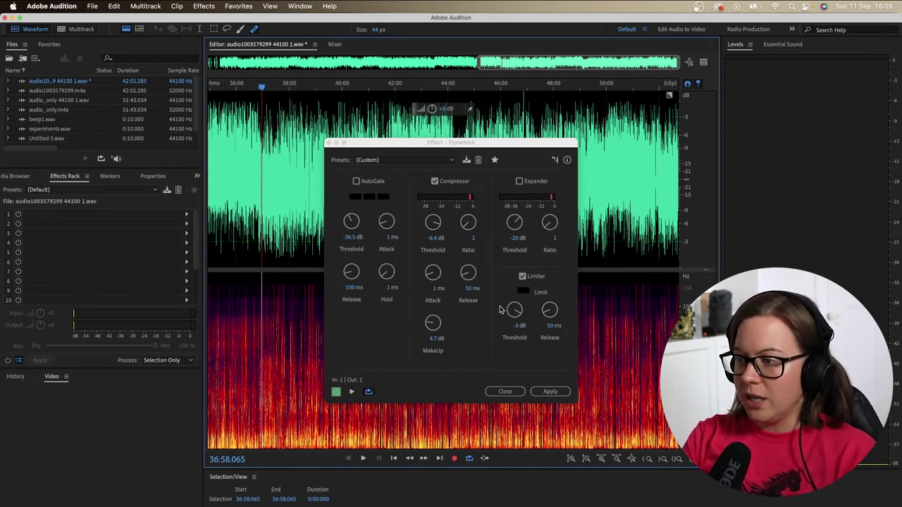
left_click(513, 326)
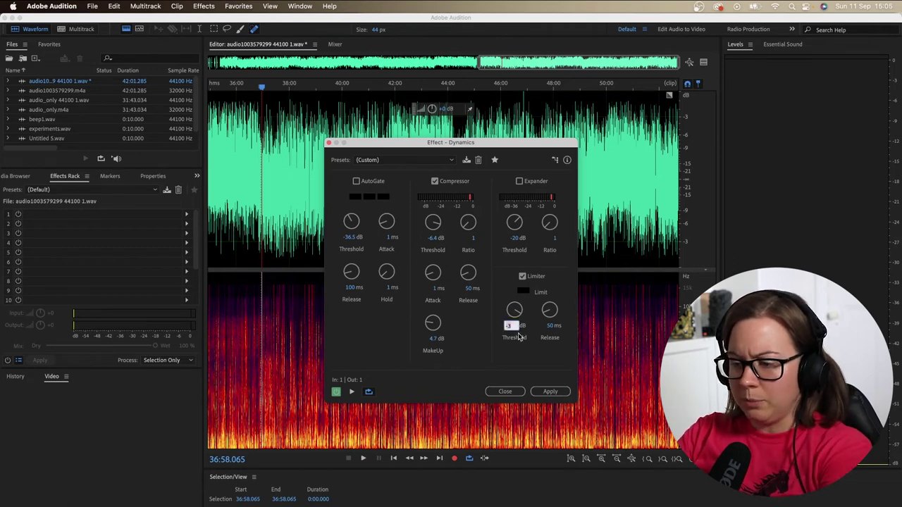
type("-1")
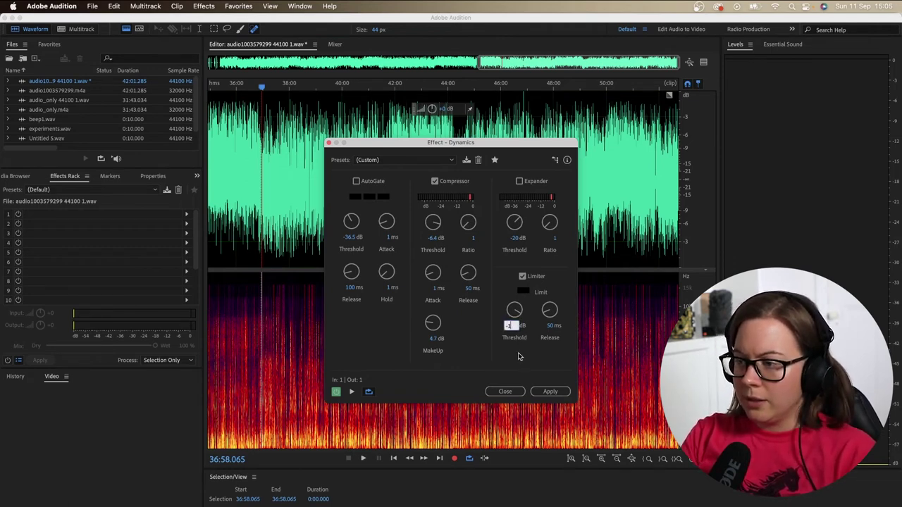
key("Return")
key("space")
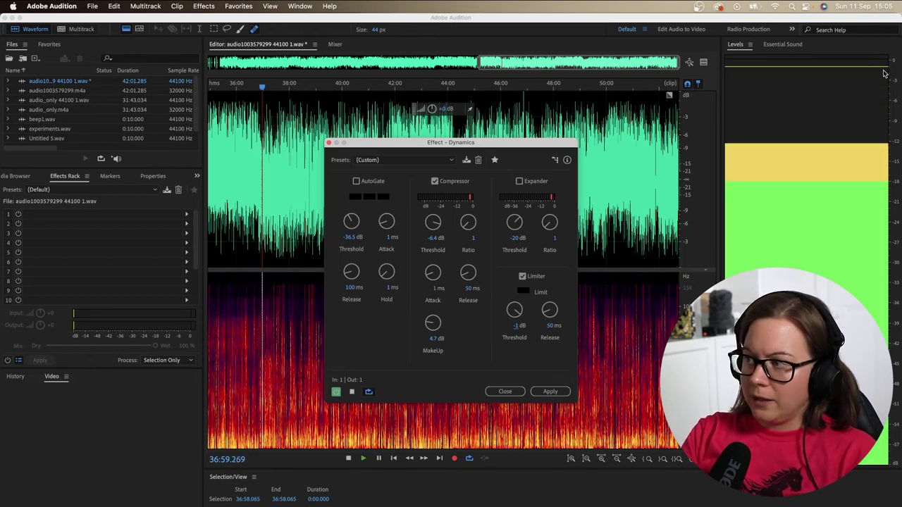
key("space")
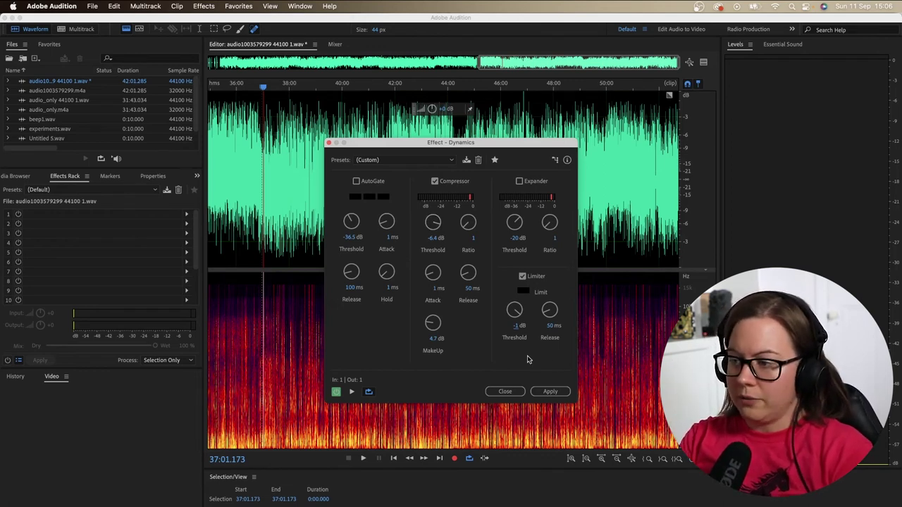
left_click(513, 326)
type("-6")
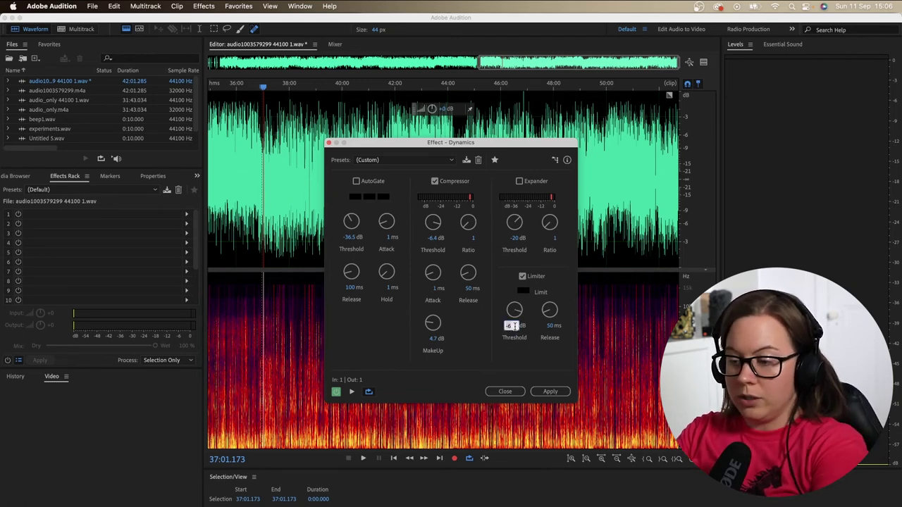
key("Return")
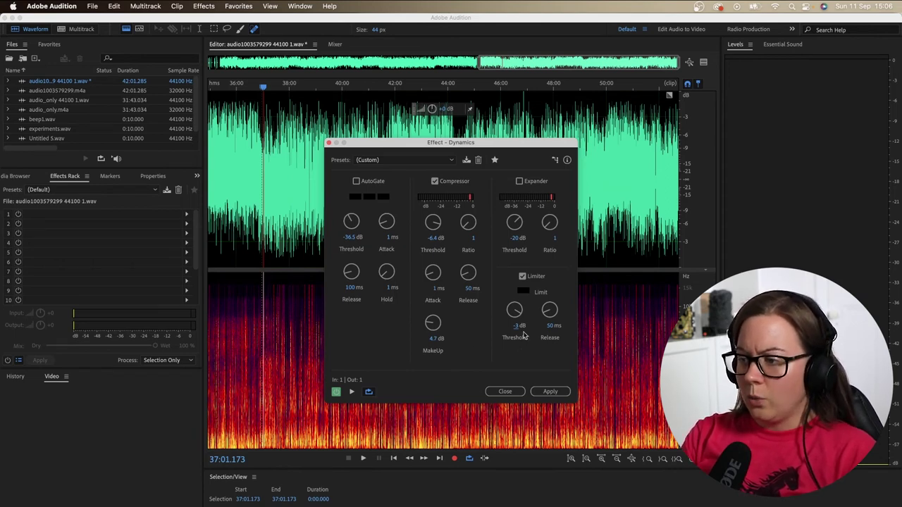
Give Dynamics a final preview from 37:27, then apply it to the track
left_click(556, 393)
left_click(275, 147)
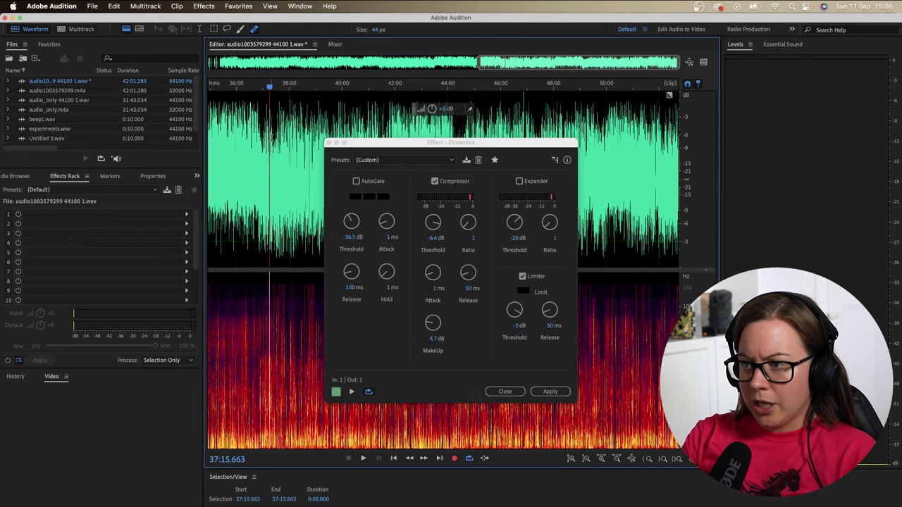
key("space")
key("space")
left_click(549, 392)
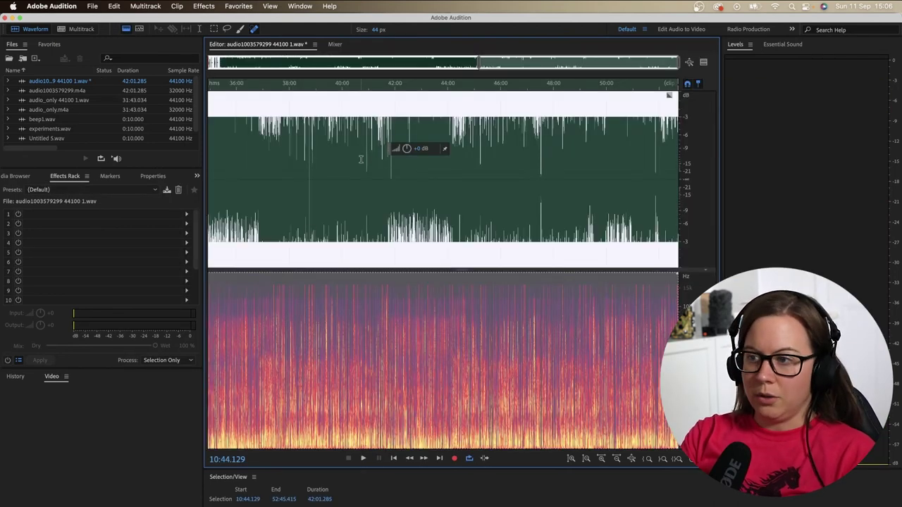
Listen to the compressed interview from 40:00 and from 37:30
left_click(341, 157)
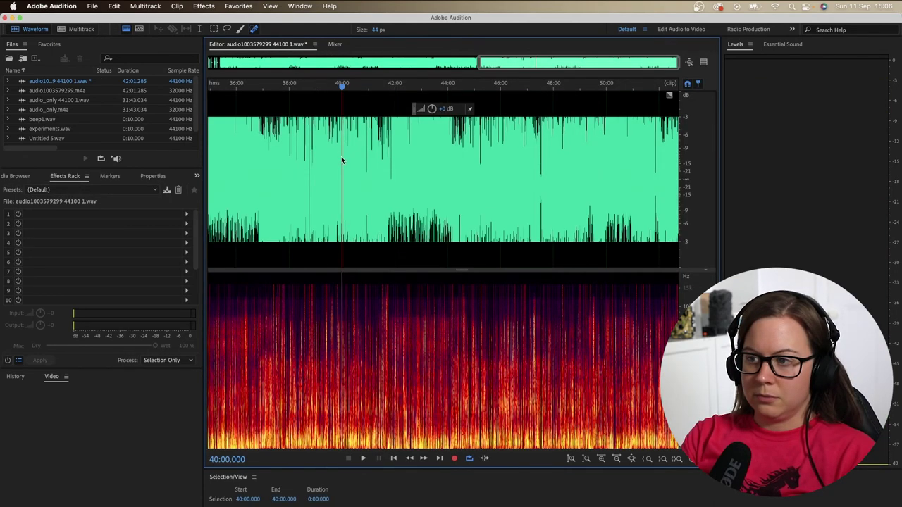
key("space")
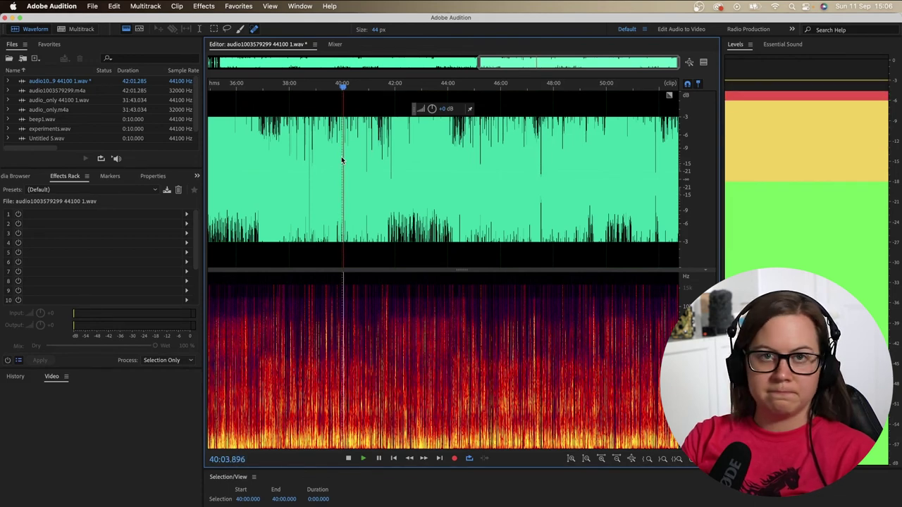
key("space")
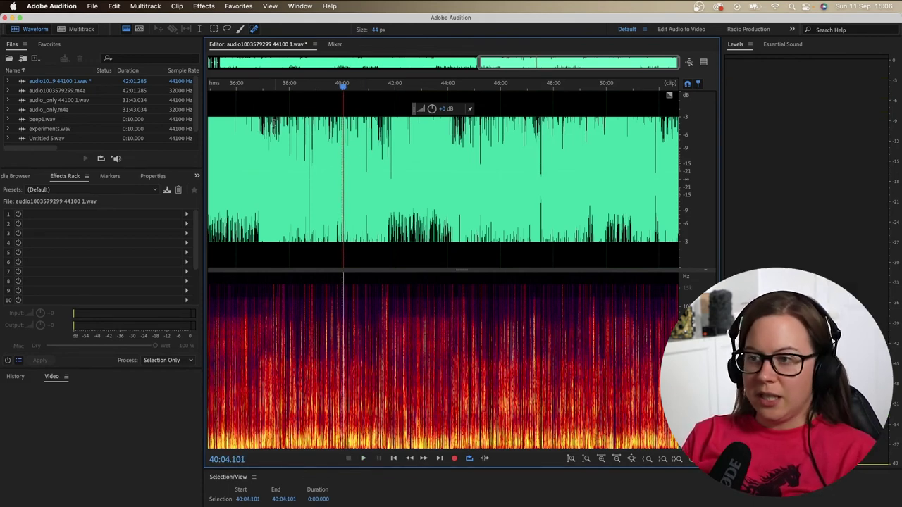
left_click(276, 124)
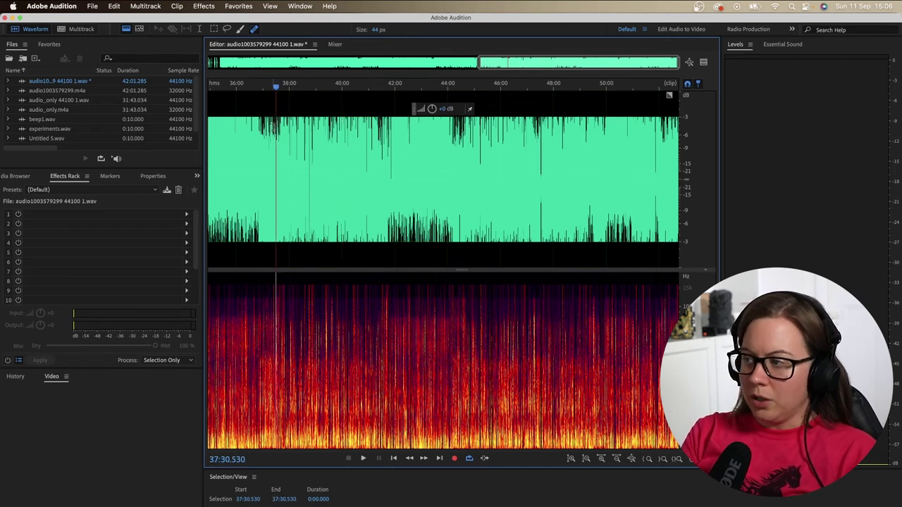
key("space")
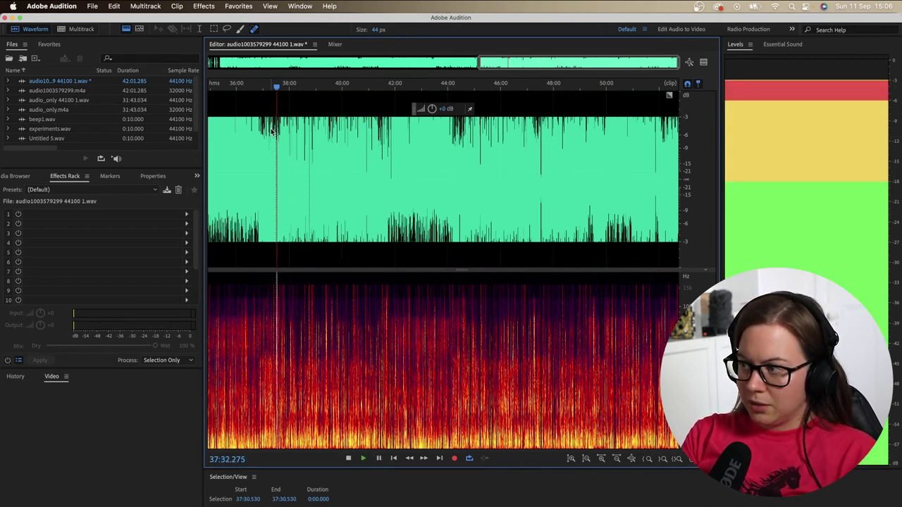
key("space")
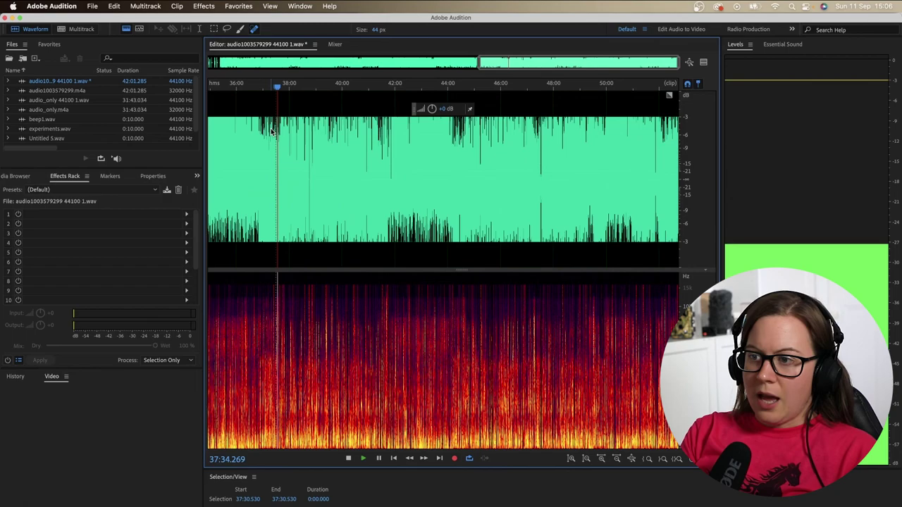
key("equal")
key("equal")
key("equal")
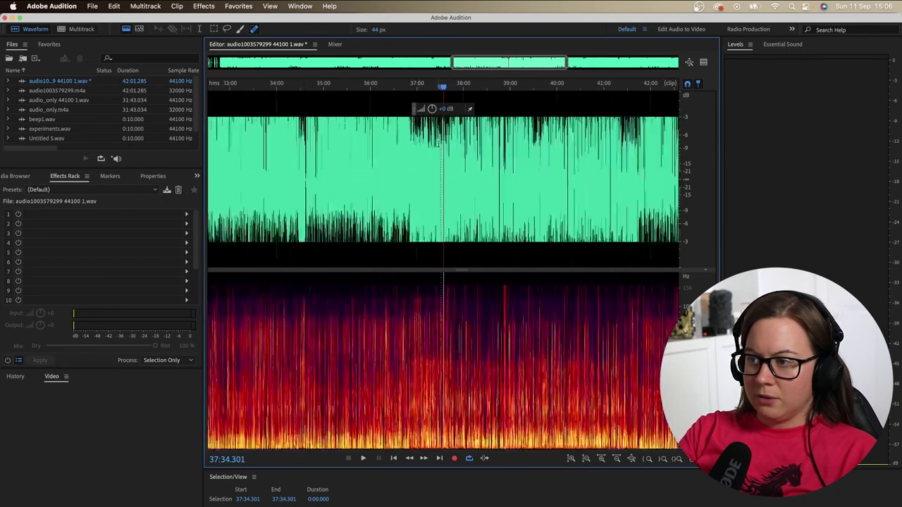
key("equal")
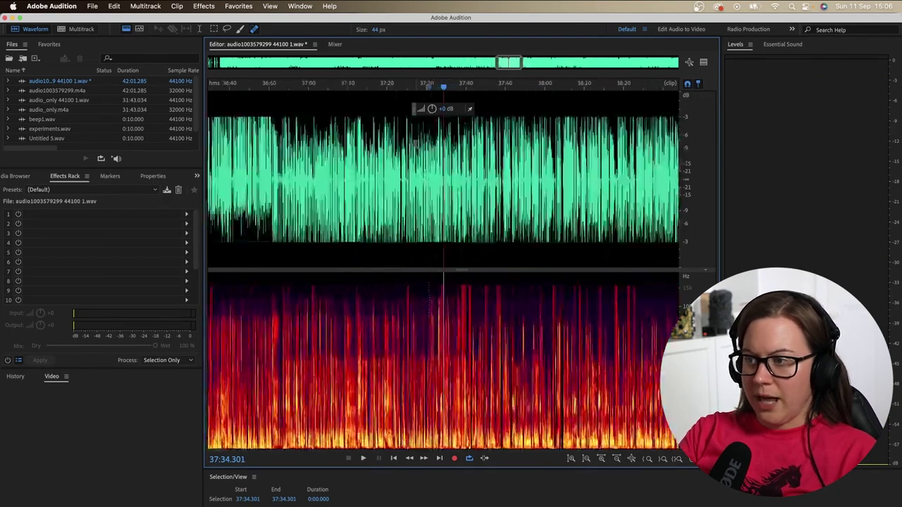
left_click(410, 141)
key("space")
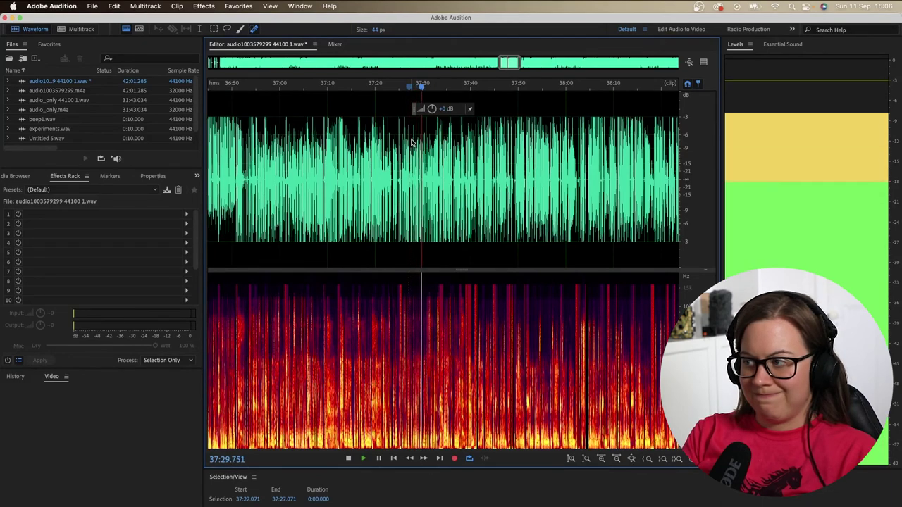
key("space")
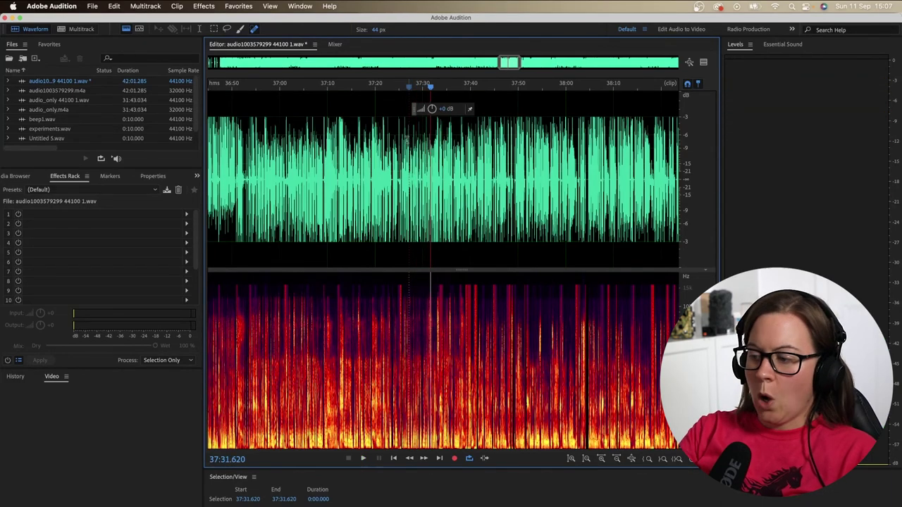
key("minus")
key("minus")
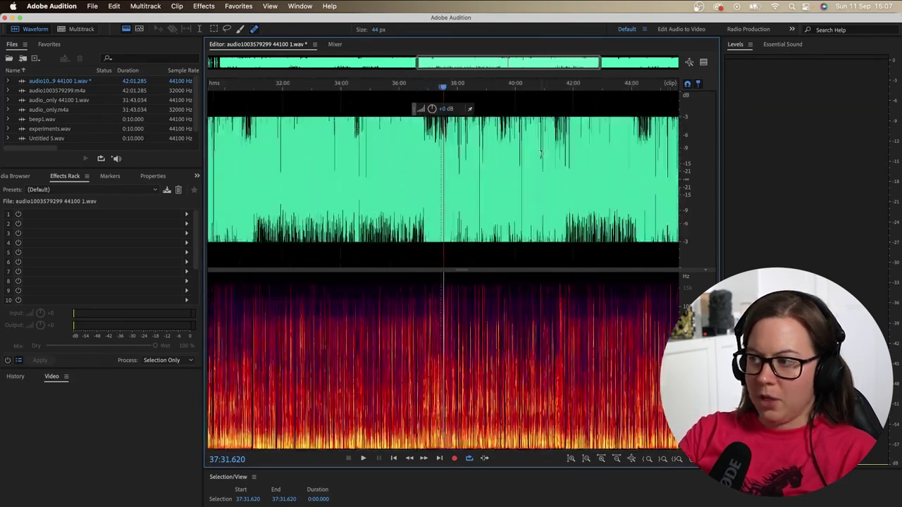
key("minus")
key("minus")
key("minus")
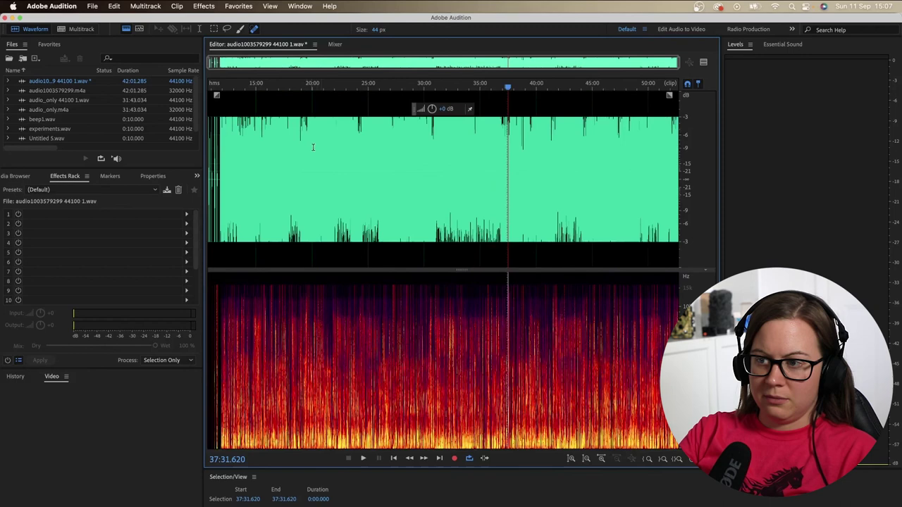